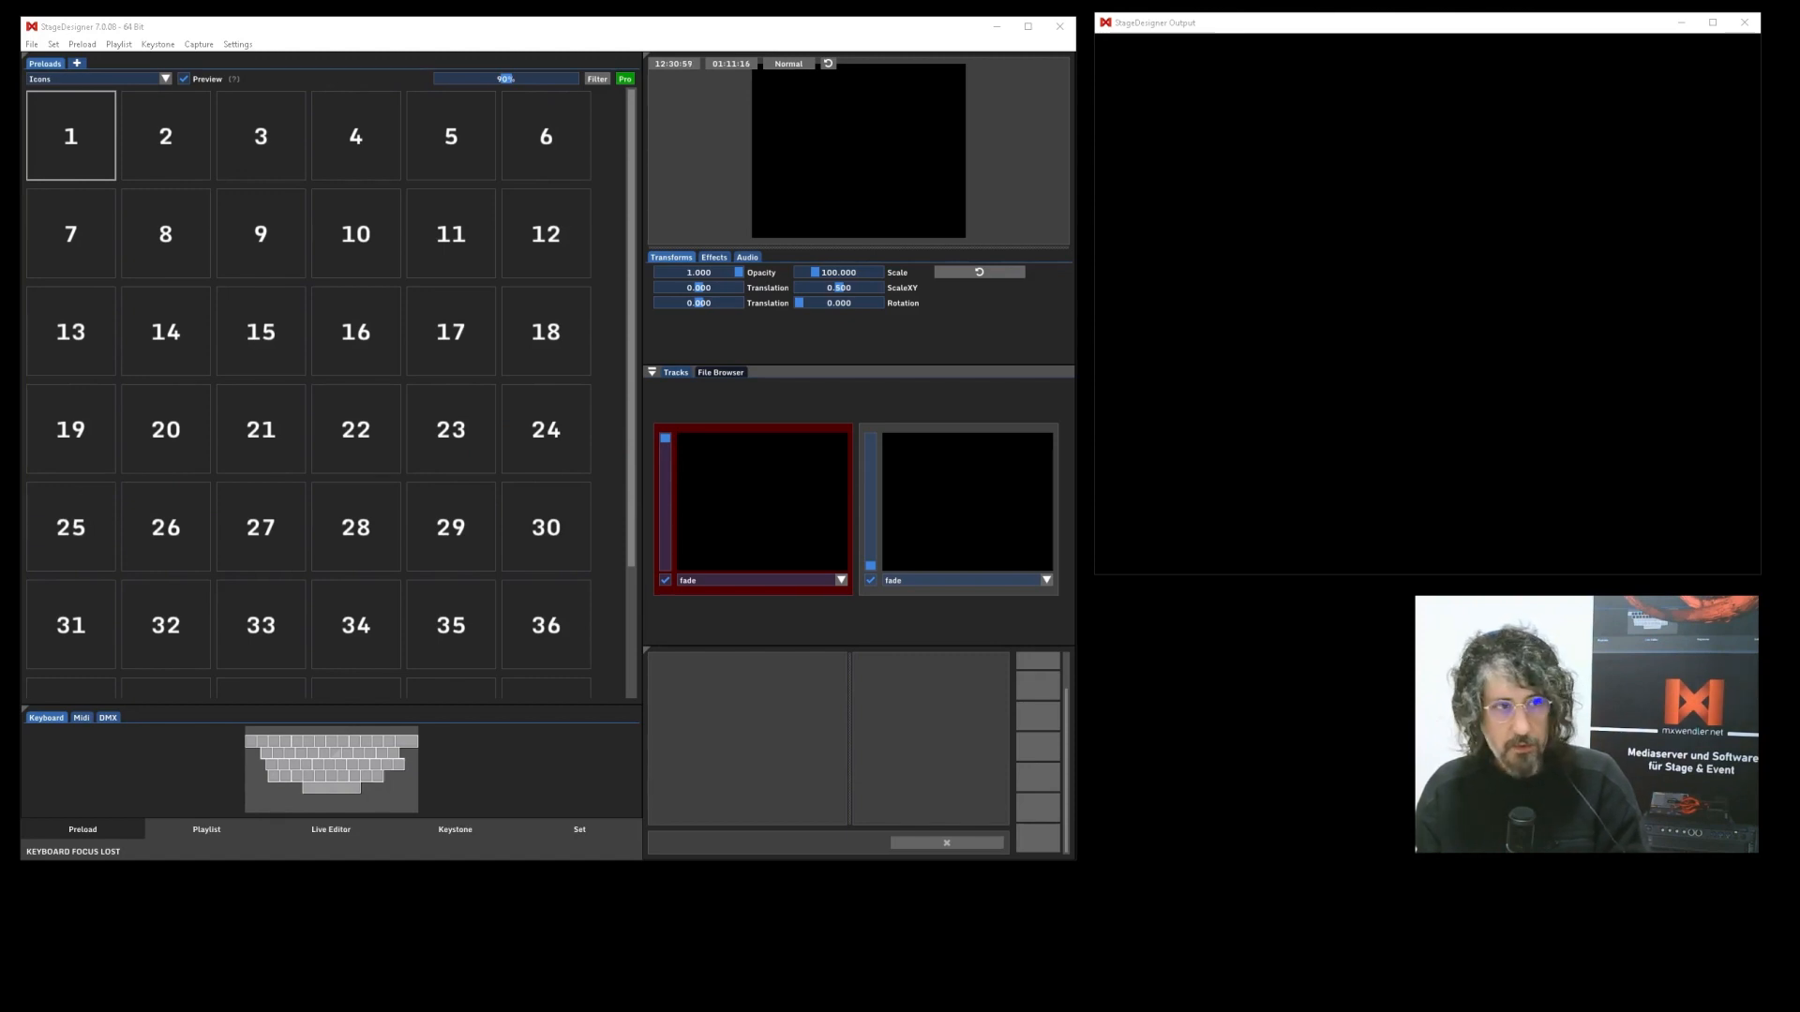
# Load the clips 01_STAIRS.mp4 to 11_GRID.mp4 from the footage folder into the preload slots starting at slot 1.
pyautogui.moveTo(11, 241); pyautogui.dragTo(892, 350)
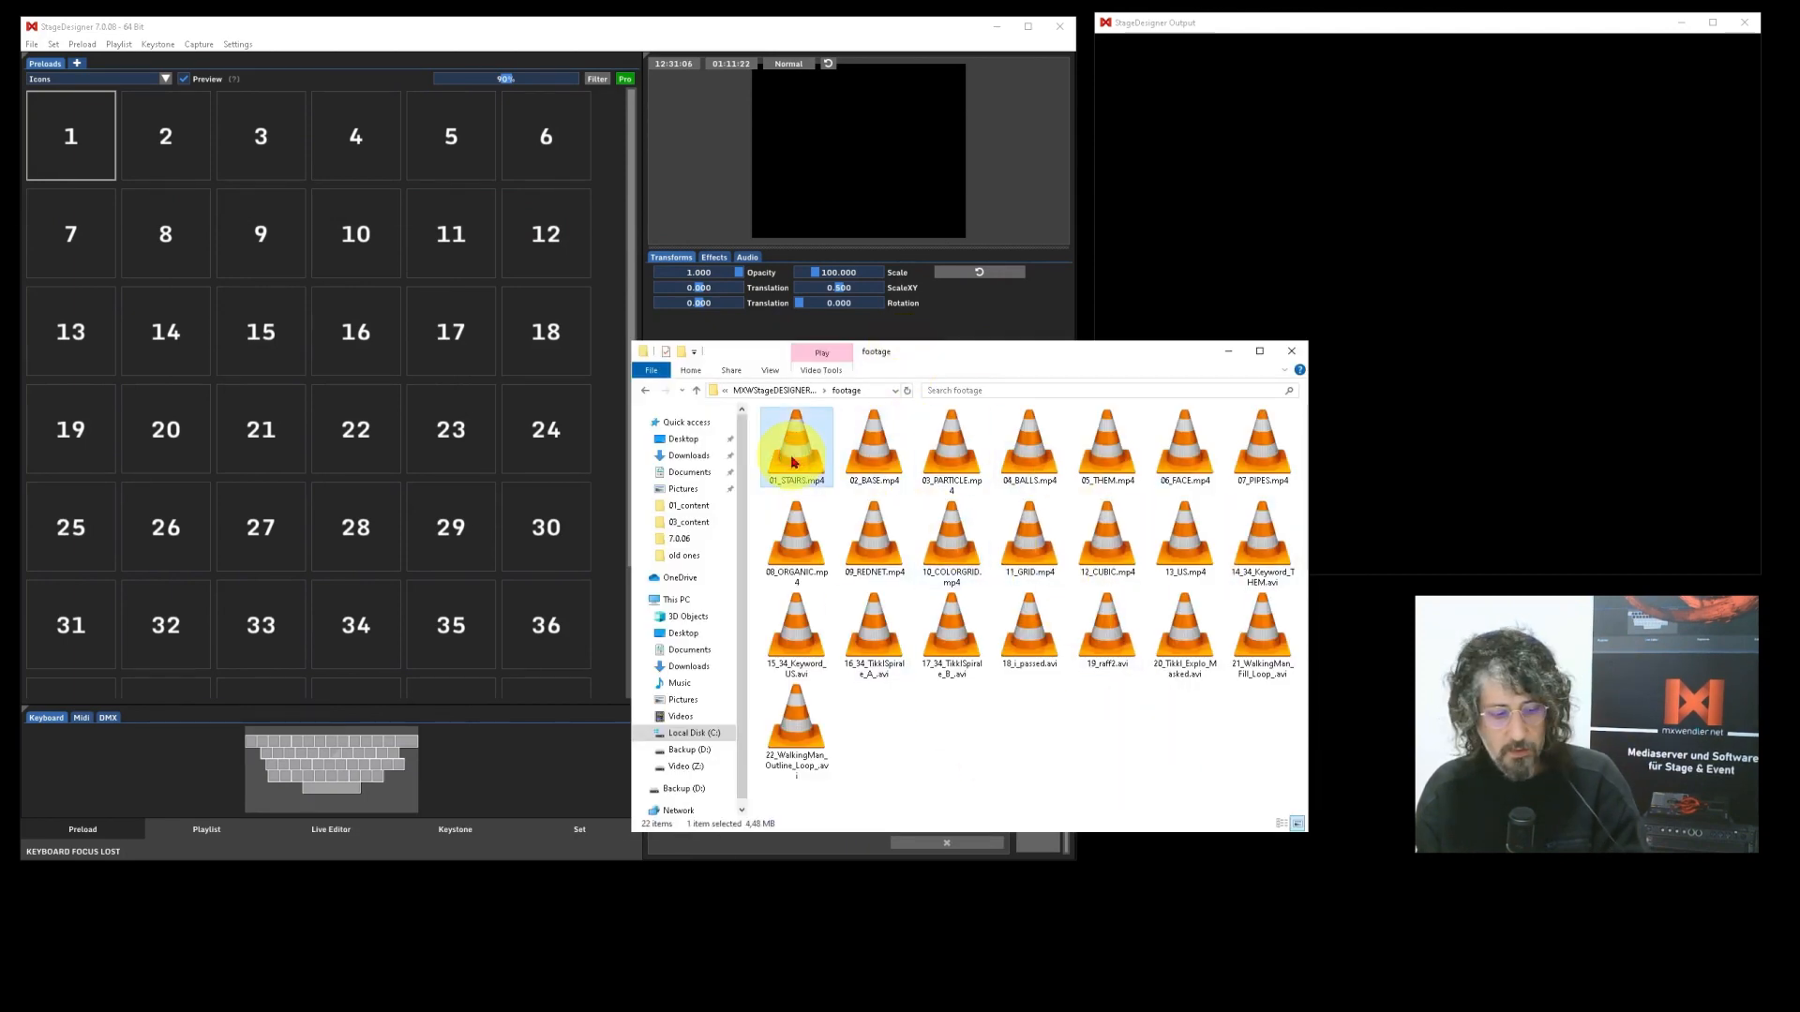
pyautogui.keyDown('shift'); pyautogui.click(1015, 541); pyautogui.keyUp('shift')
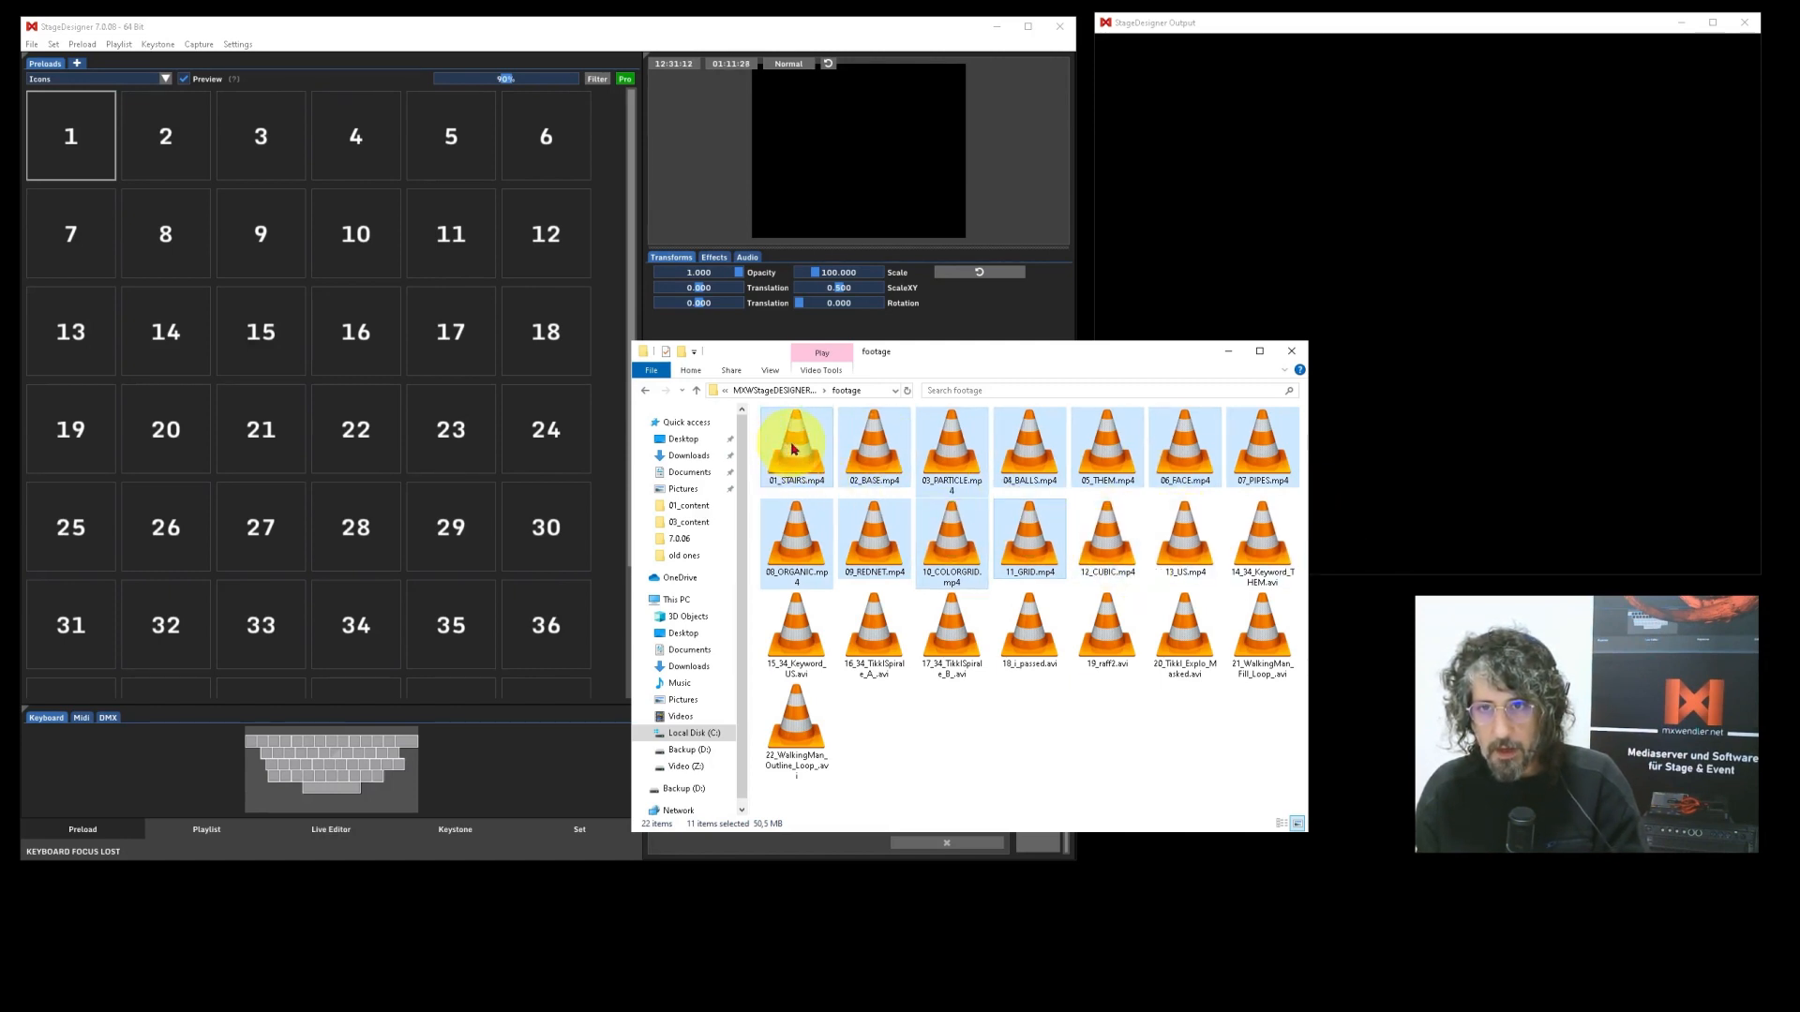
pyautogui.moveTo(793, 449); pyautogui.dragTo(75, 136)
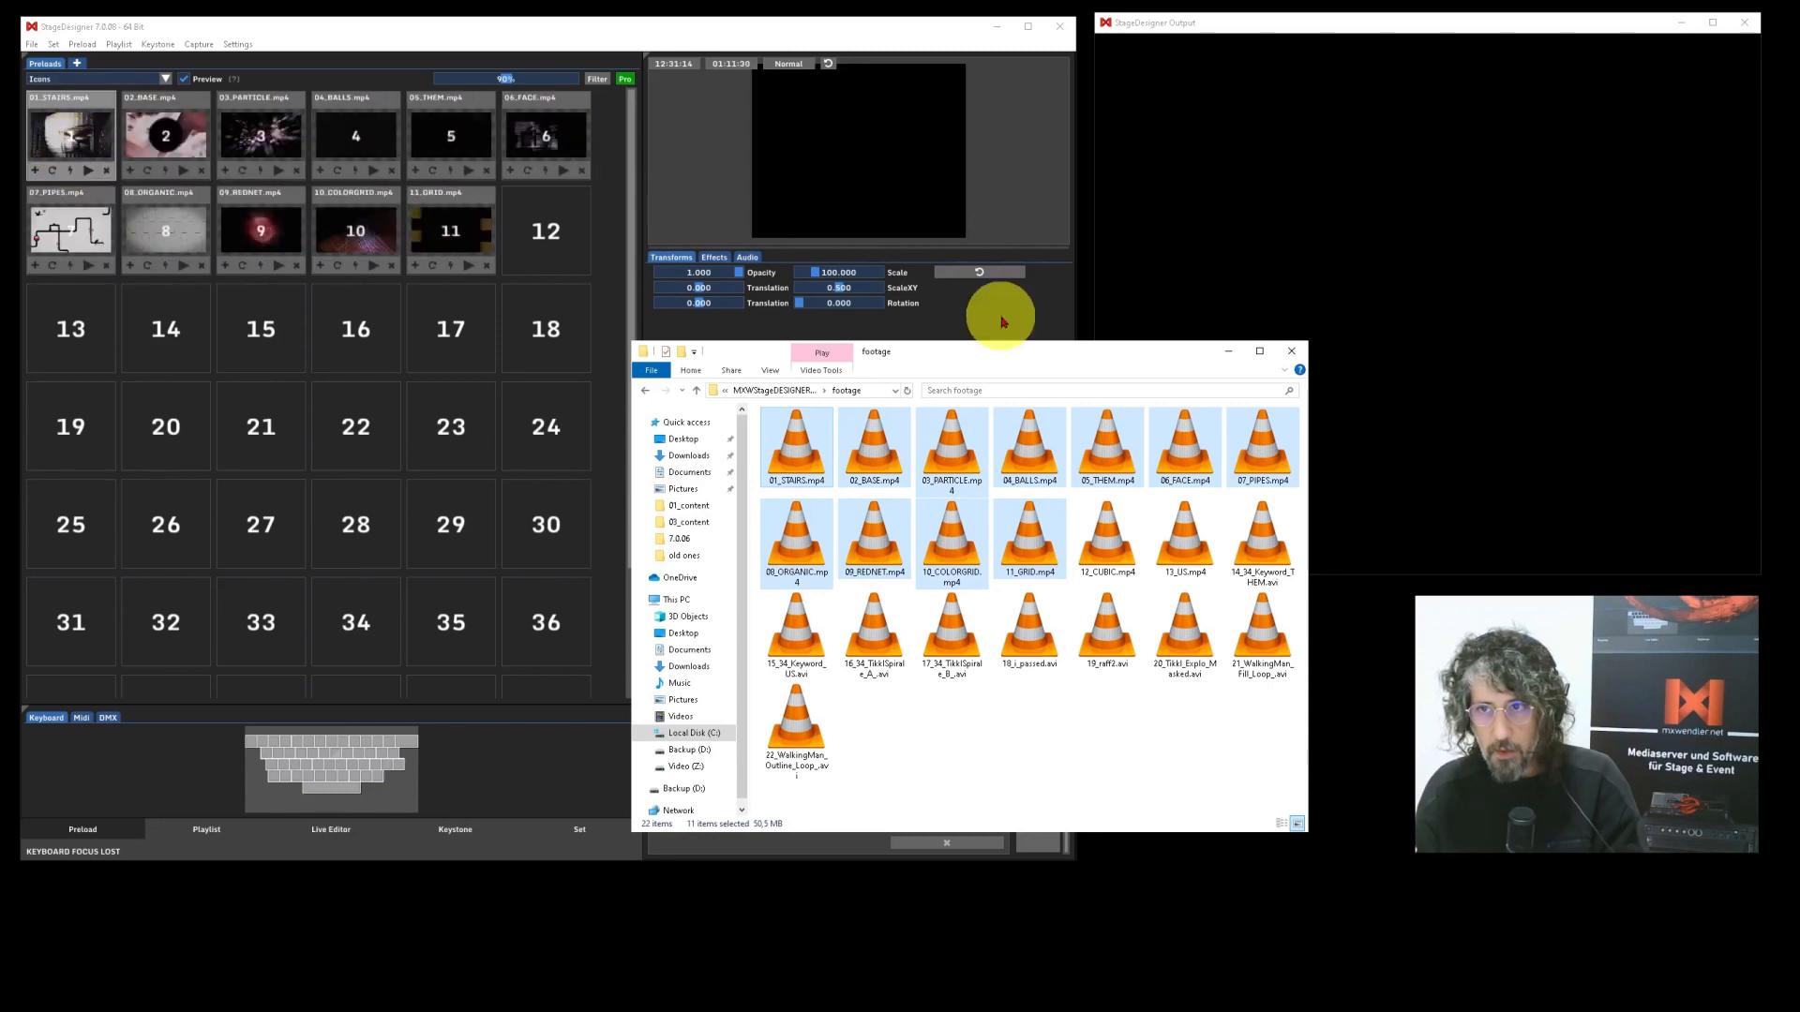
pyautogui.click(1227, 352)
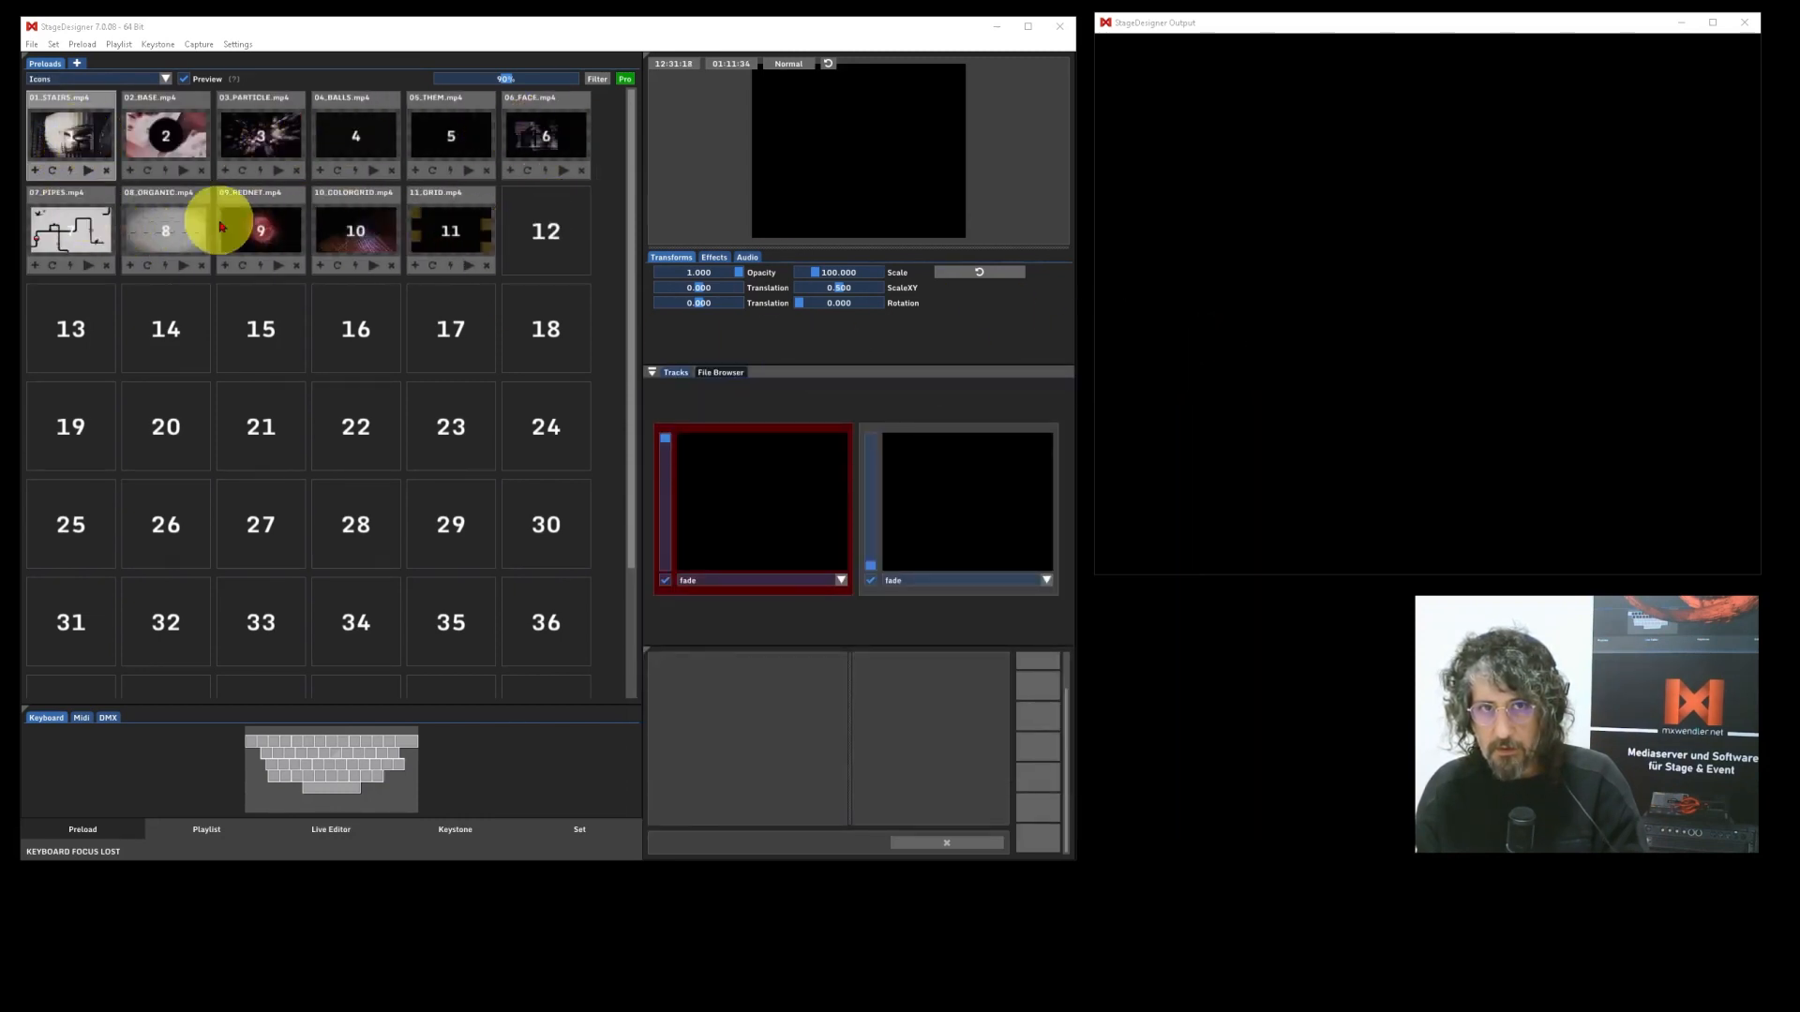
# Add 01_STAIRS.mp4 to 09_REDNET.mp4 from the built-in file browser to the preload slots starting at slot 13, and return to the tracks.
pyautogui.click(722, 373)
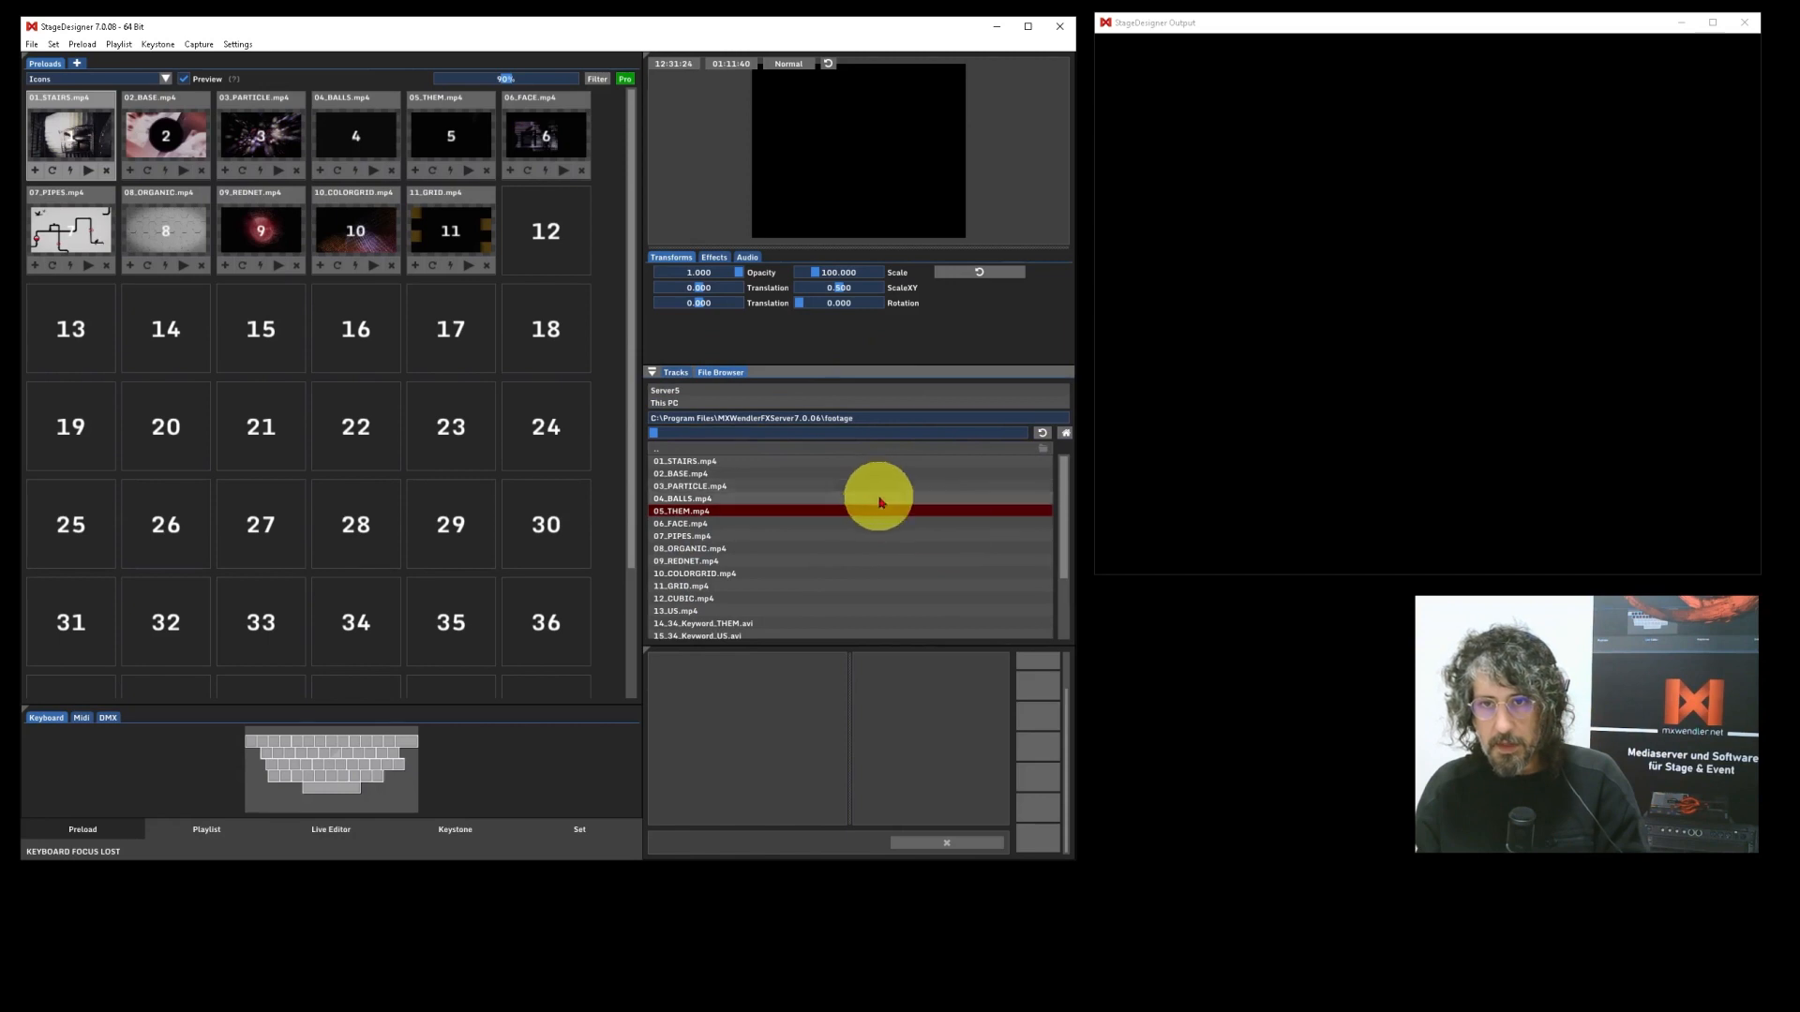
pyautogui.click(692, 462)
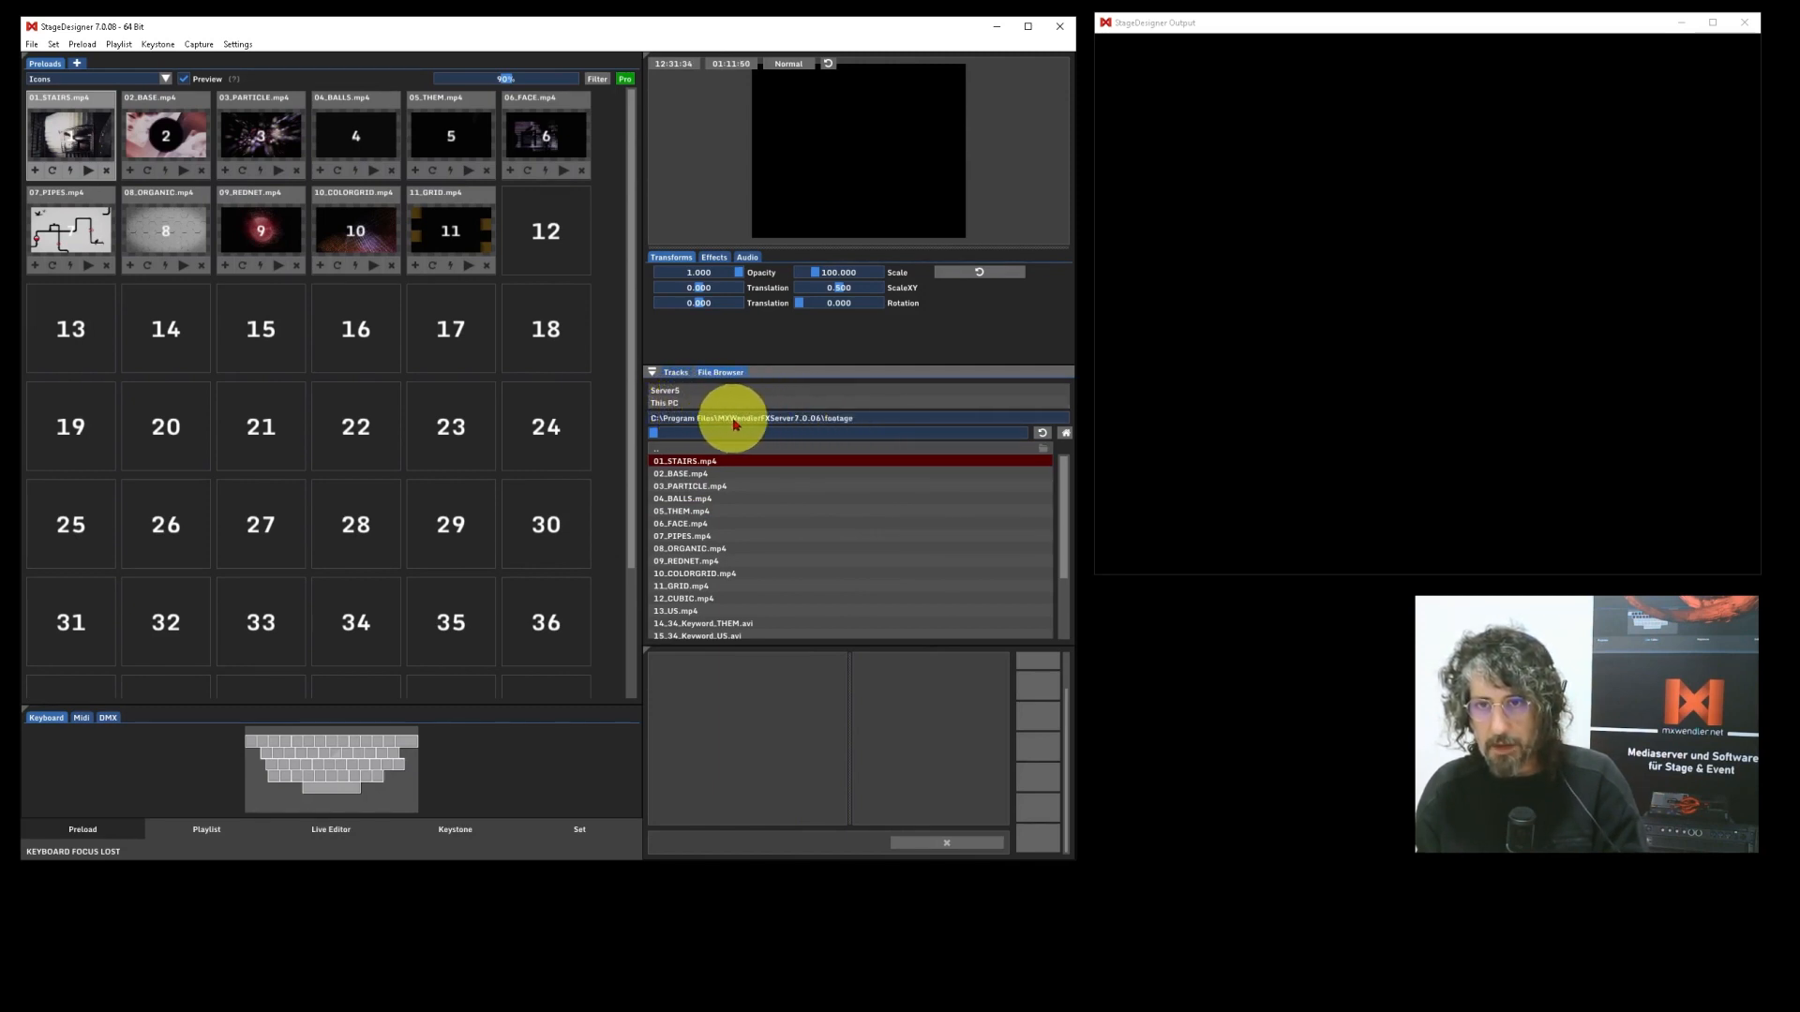
pyautogui.click(860, 418)
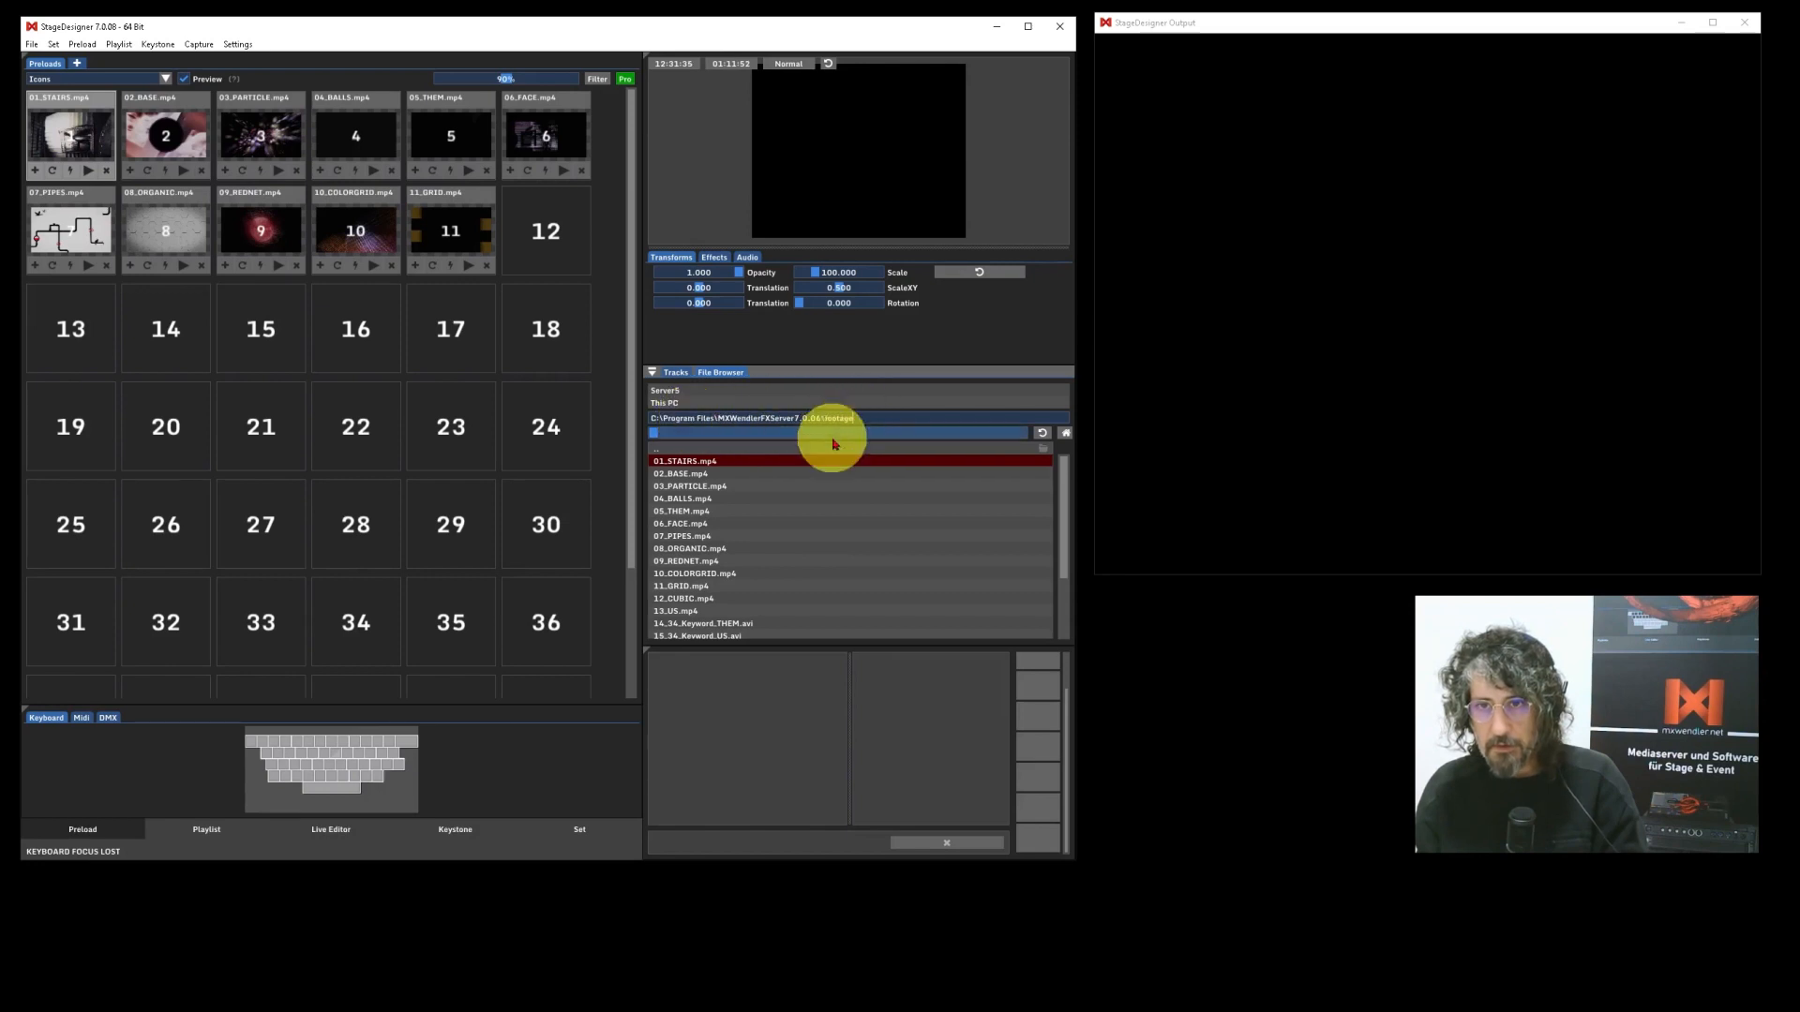
pyautogui.keyDown('shift'); pyautogui.click(705, 562); pyautogui.keyUp('shift')
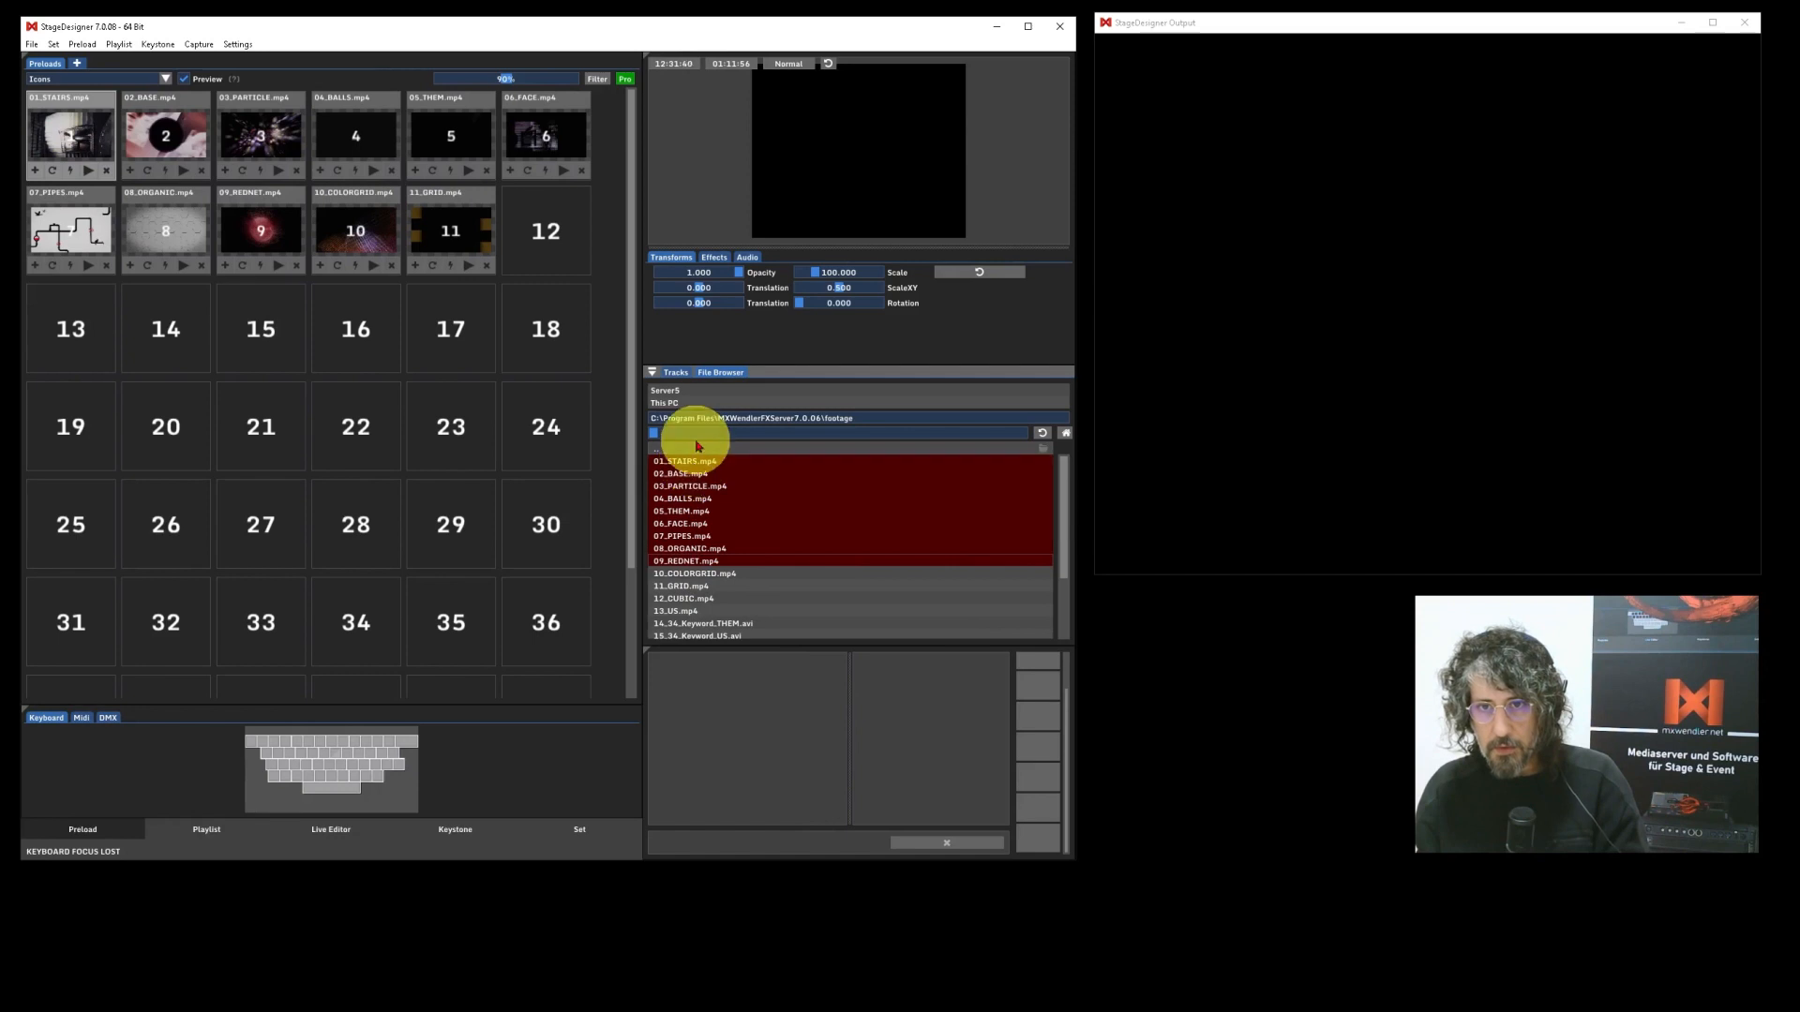
pyautogui.moveTo(695, 463)
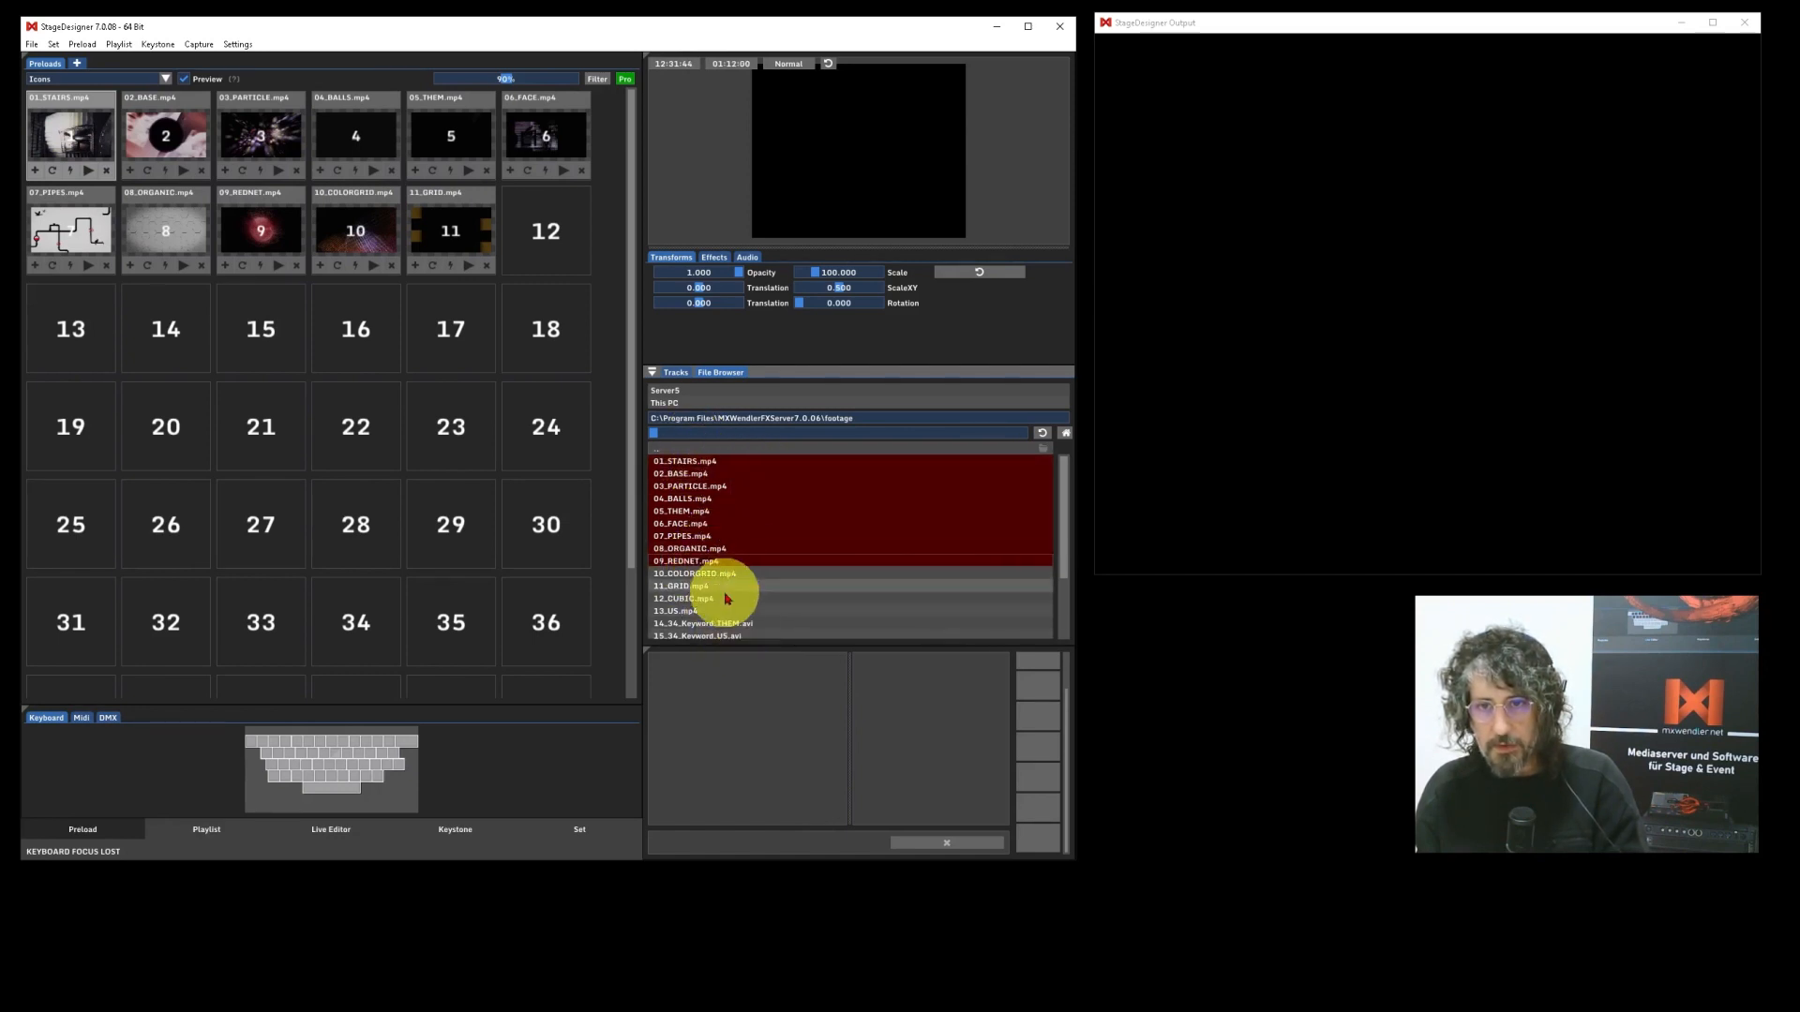
pyautogui.moveTo(695, 466); pyautogui.dragTo(73, 330)
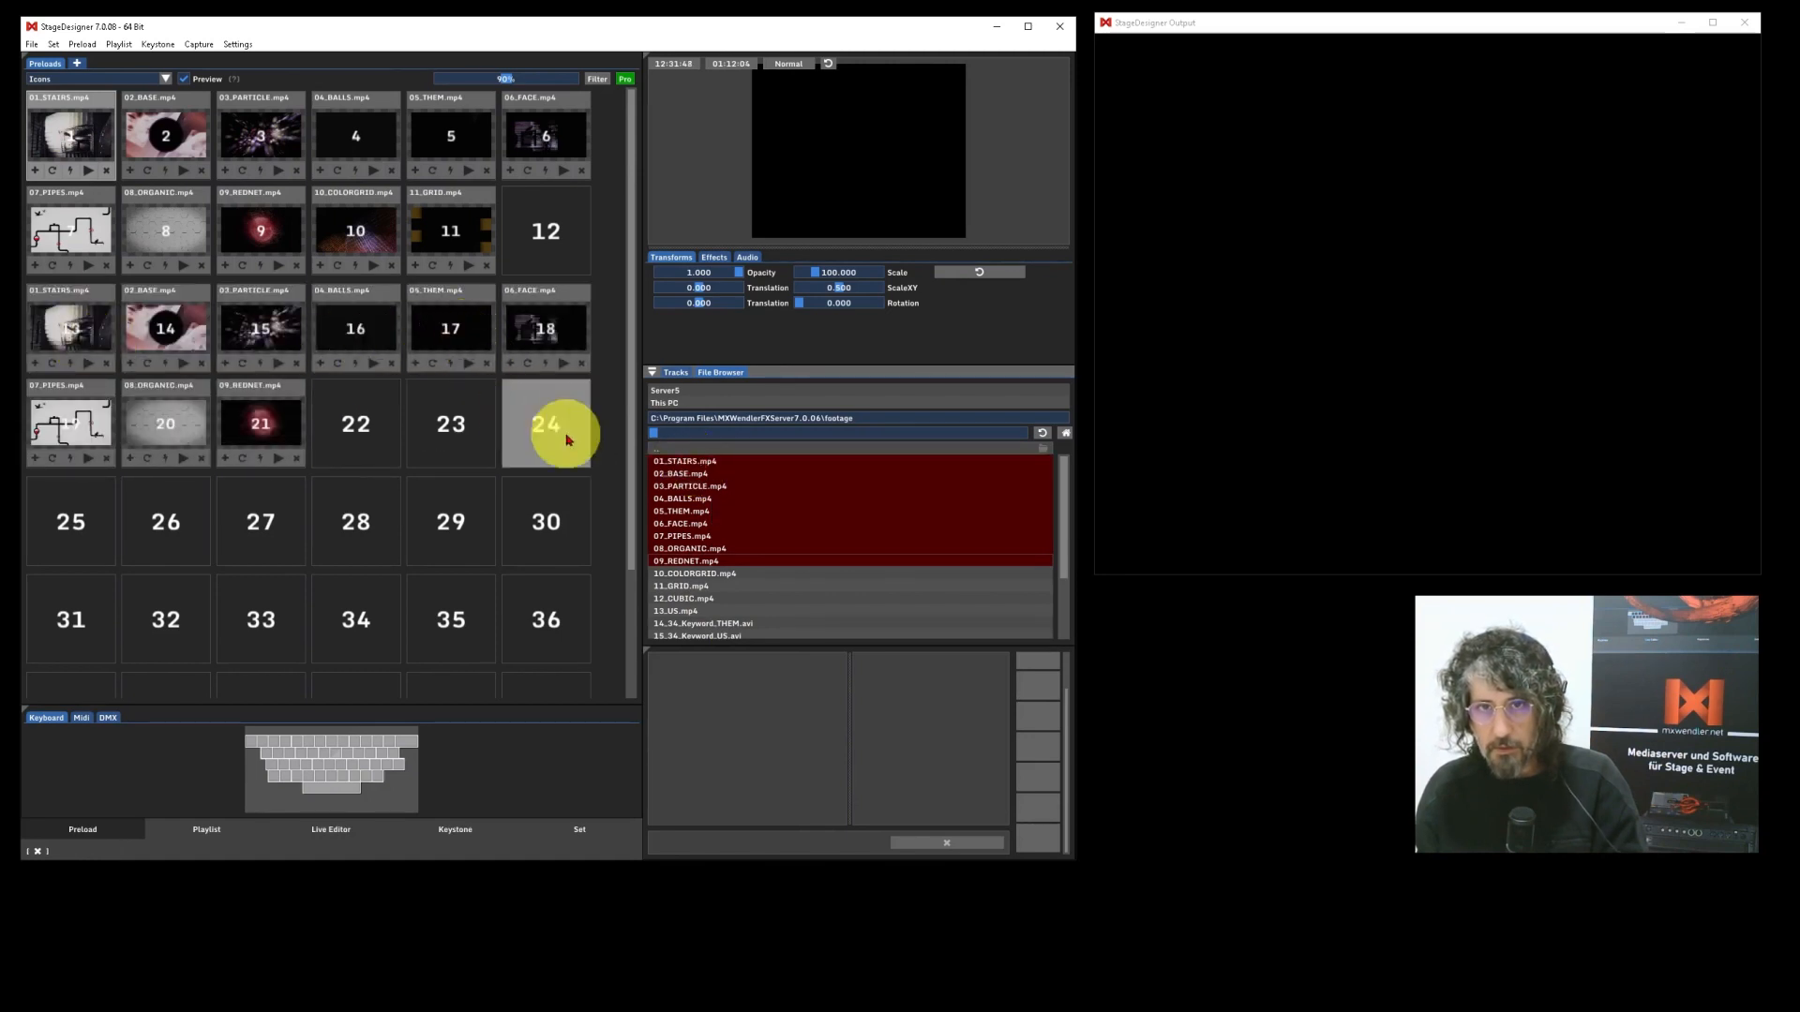
pyautogui.click(678, 374)
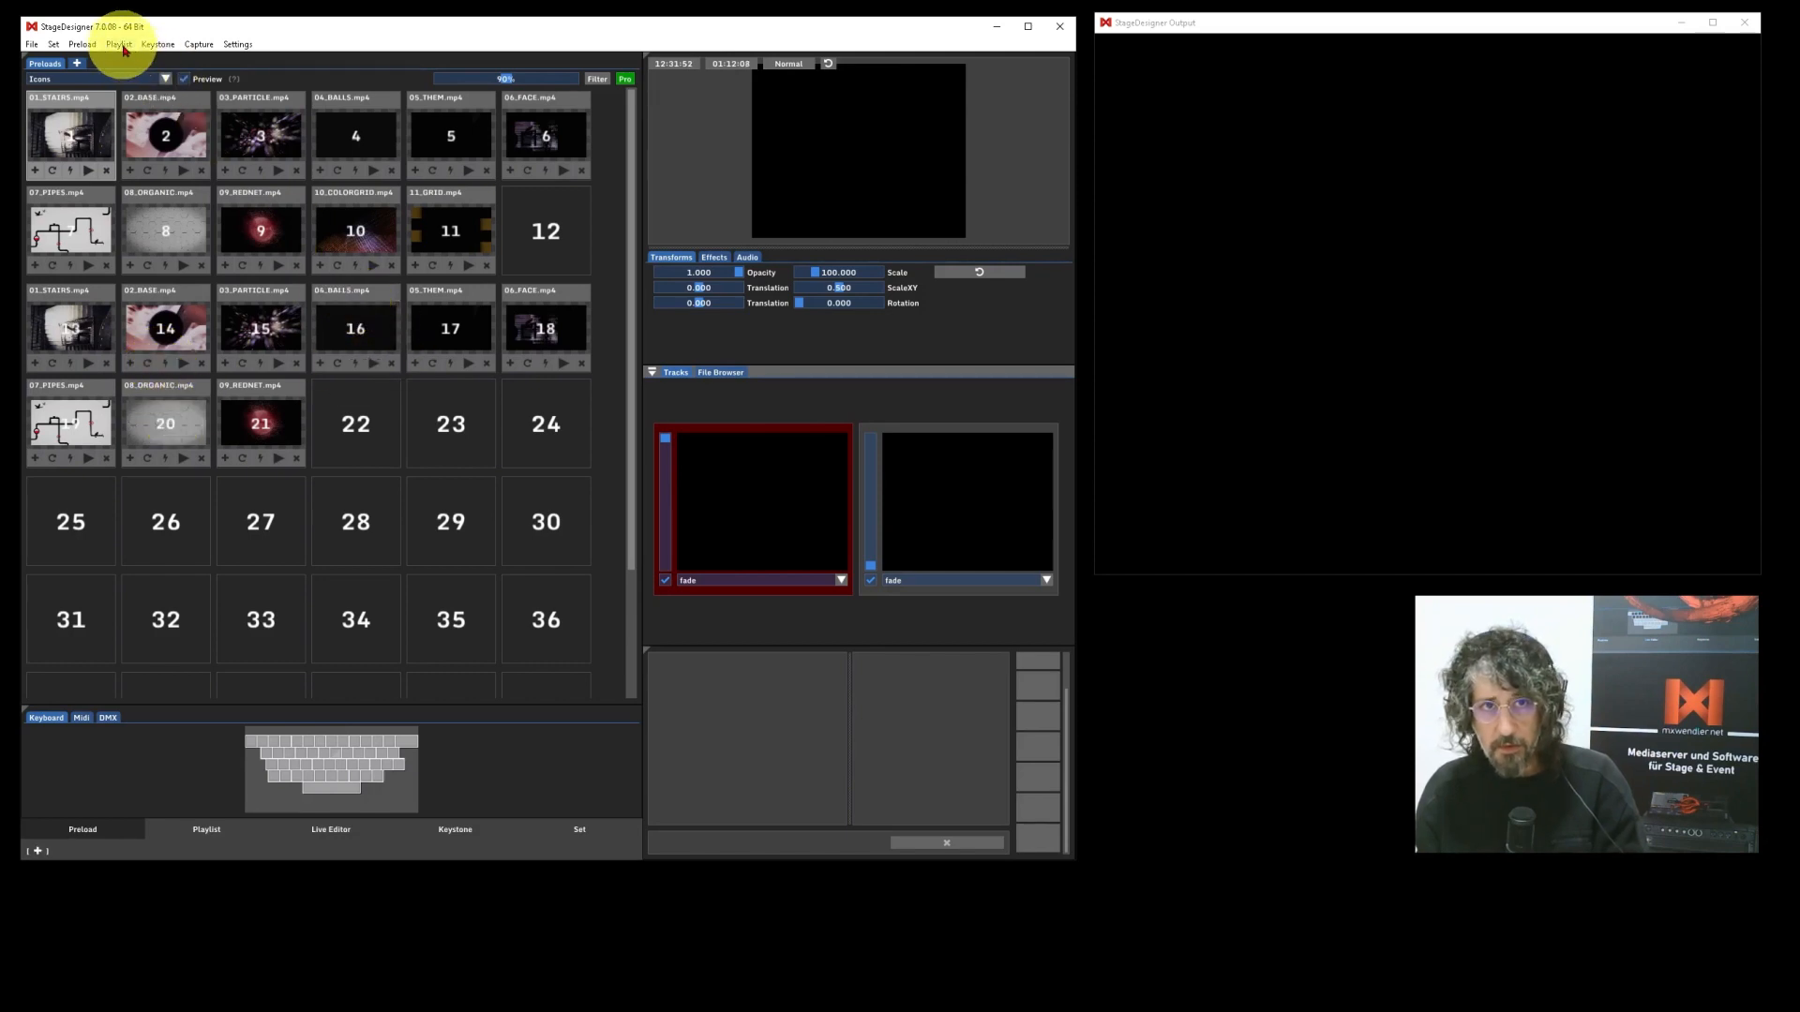
# Choose 08_ORGANIC.mp4 through 22_WalkingMan_Outline_Loop_.avi for a multiple-clip import into the preload.
pyautogui.click(83, 45)
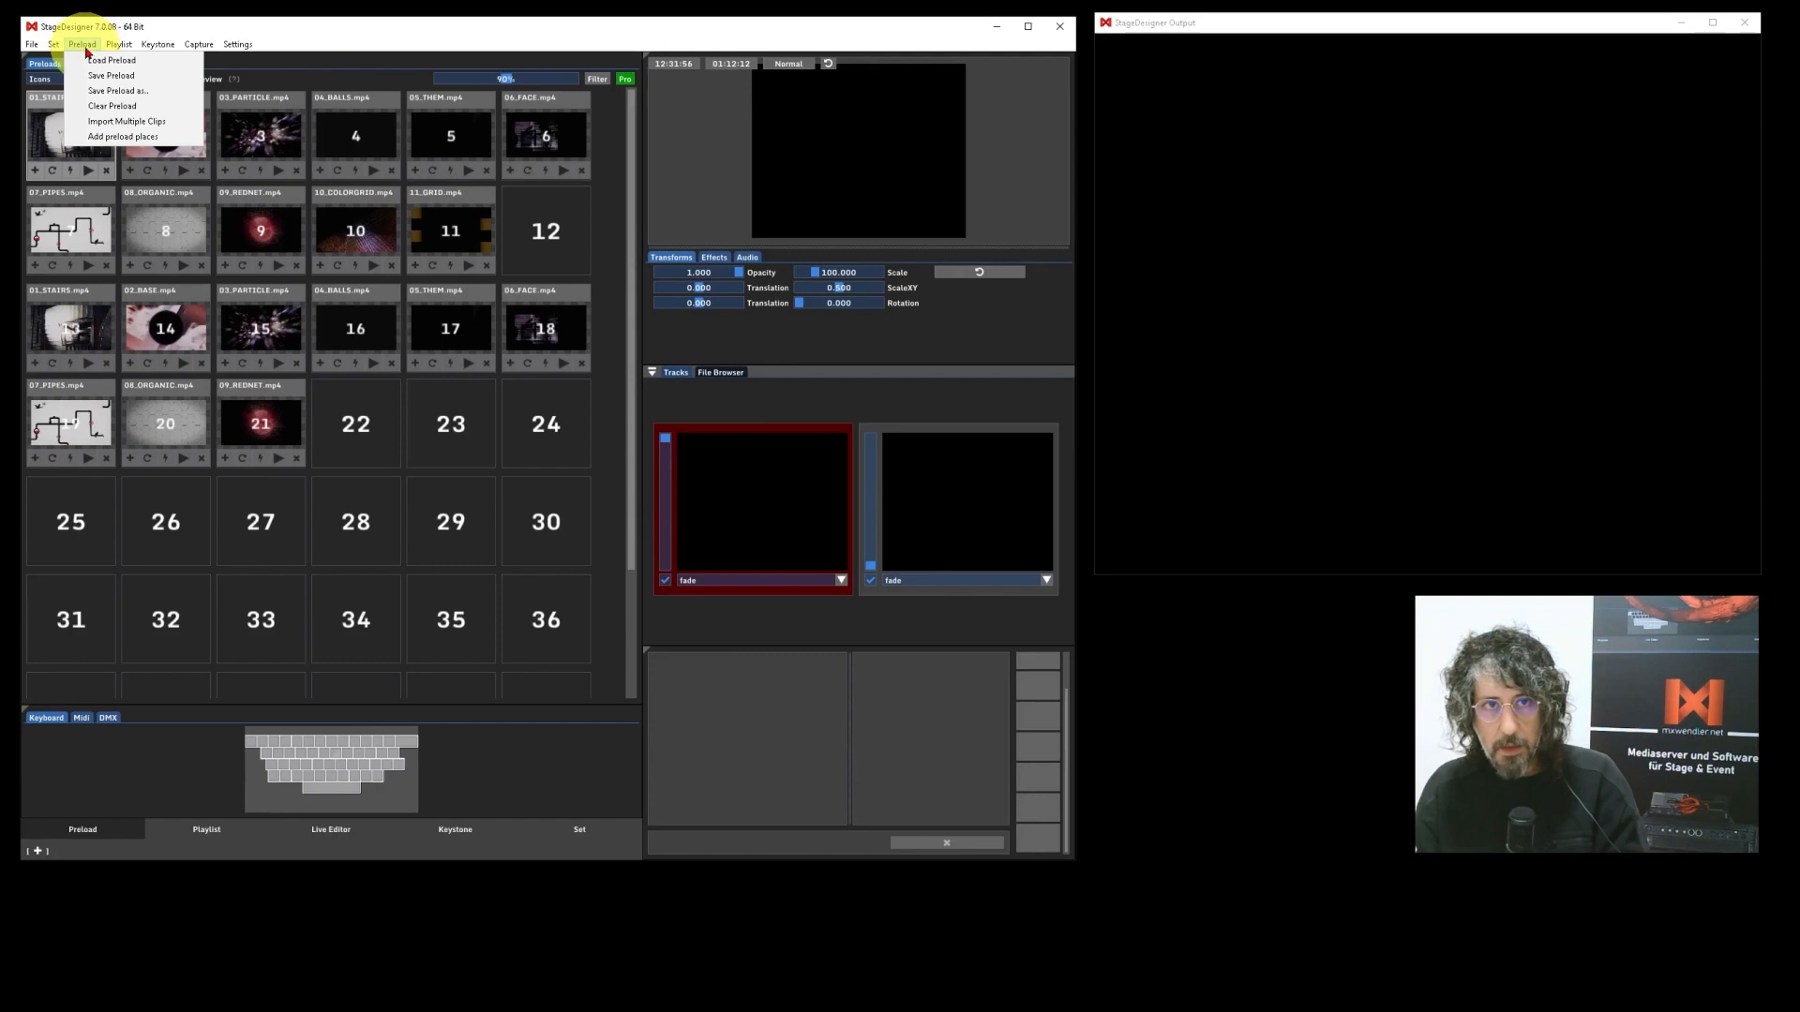
pyautogui.click(129, 123)
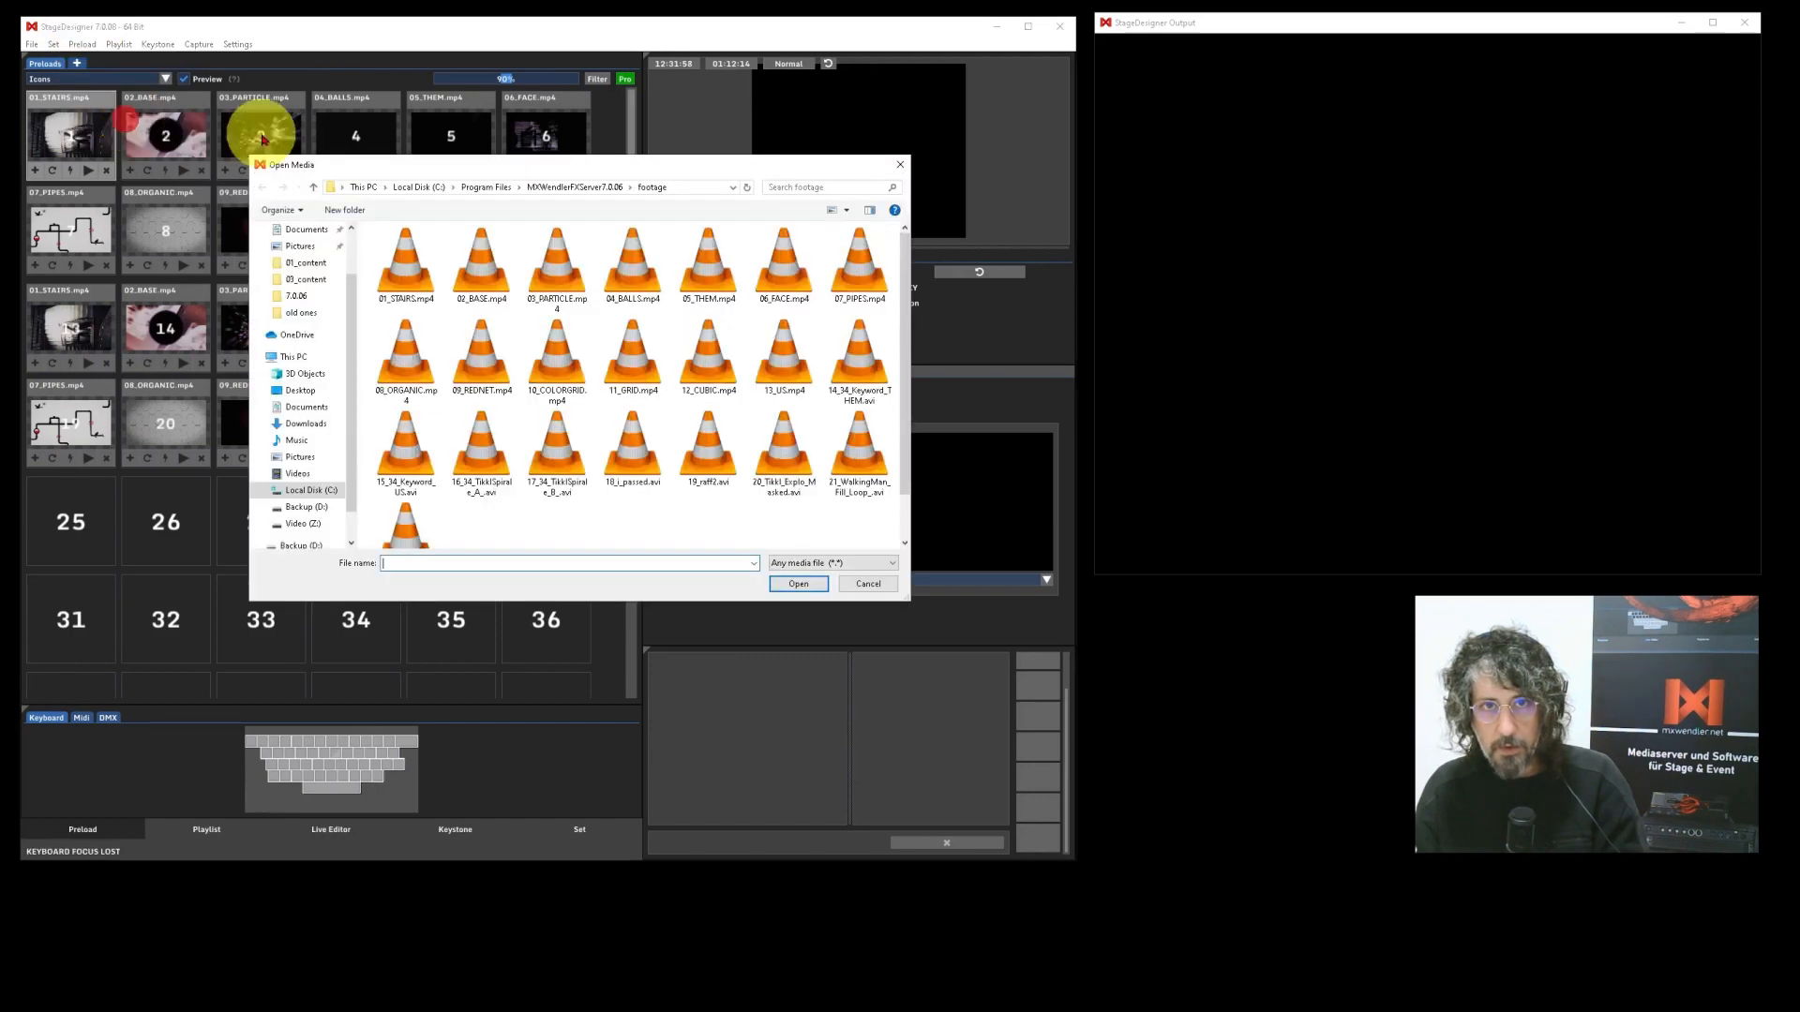
pyautogui.moveTo(378, 172); pyautogui.dragTo(361, 175)
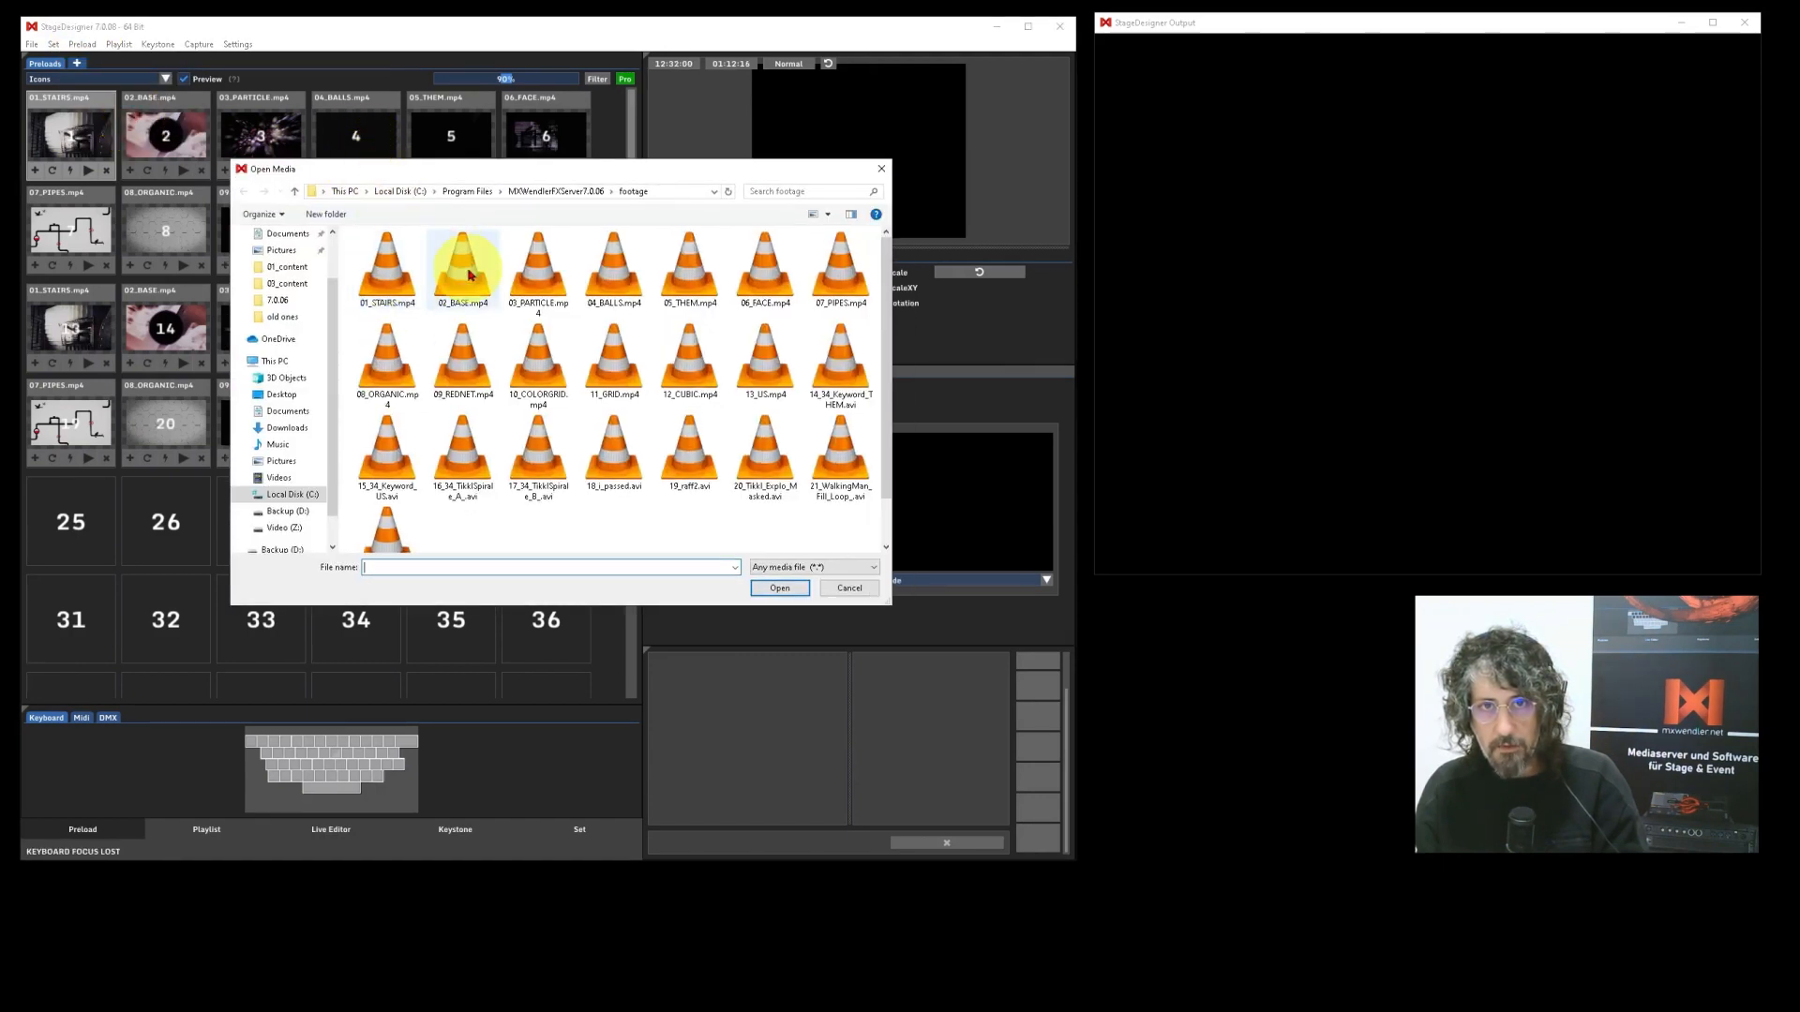
pyautogui.click(385, 348)
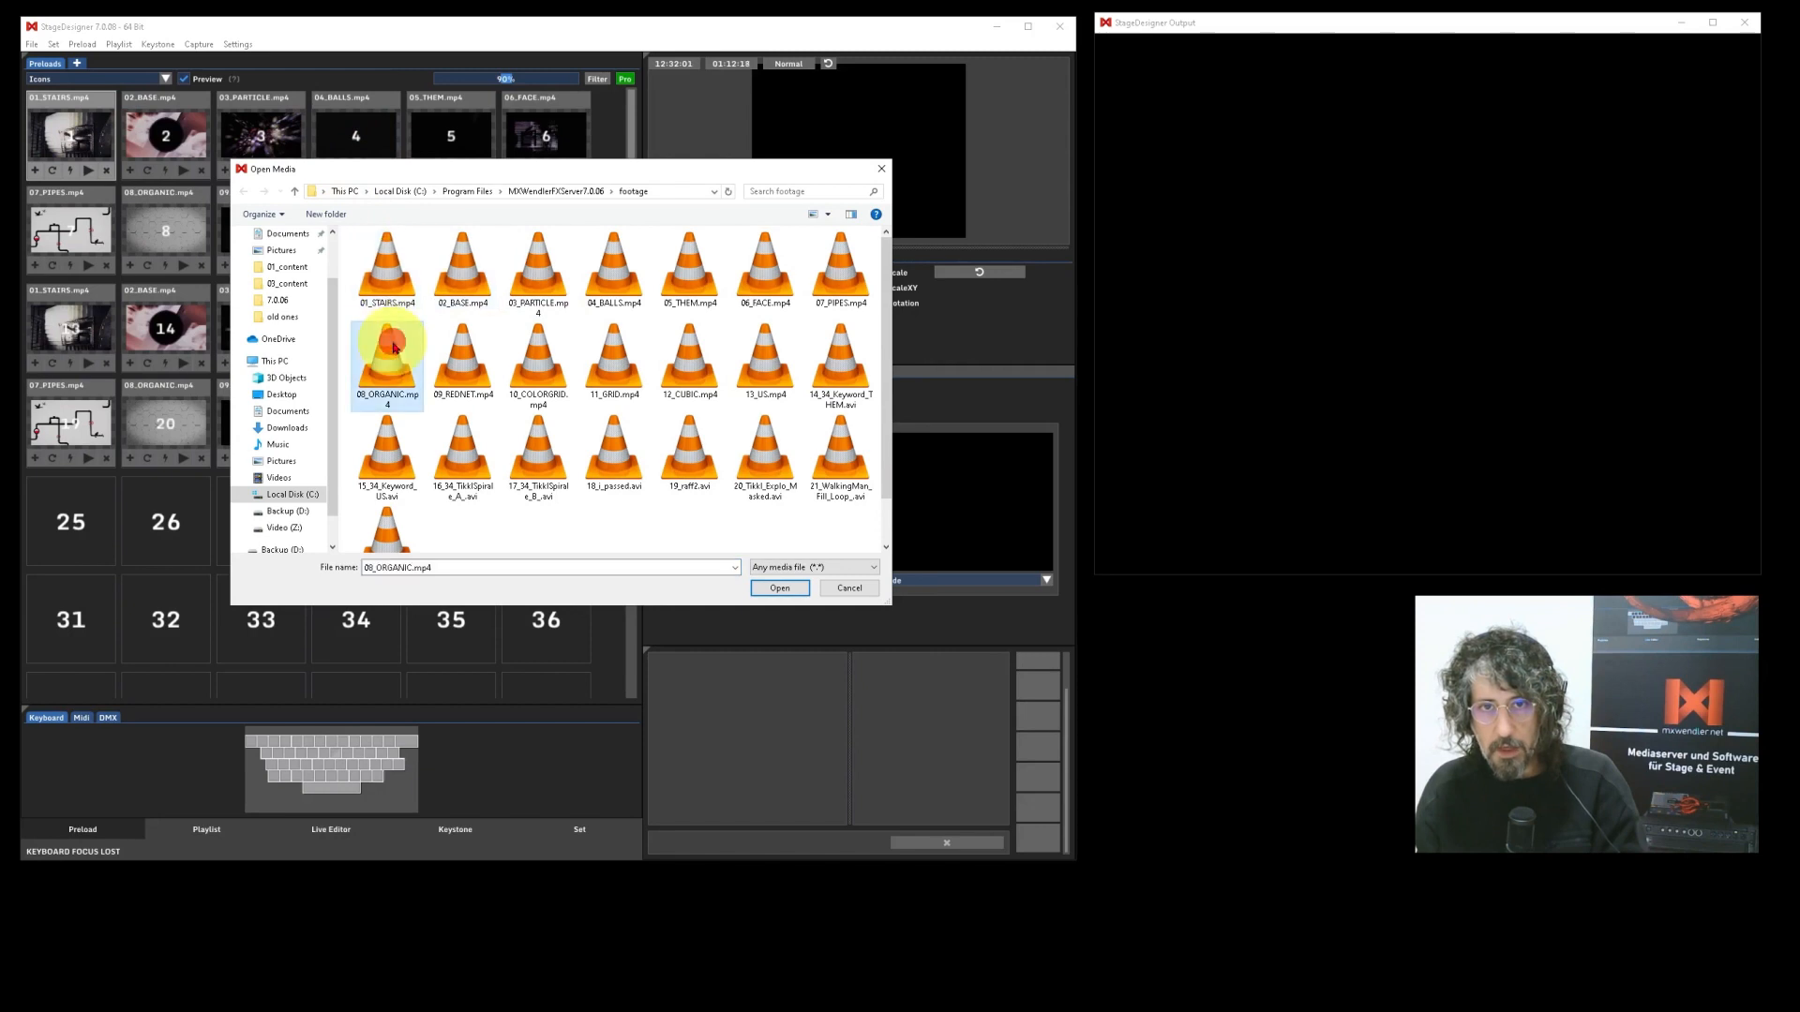
pyautogui.keyDown('shift'); pyautogui.click(403, 527); pyautogui.keyUp('shift')
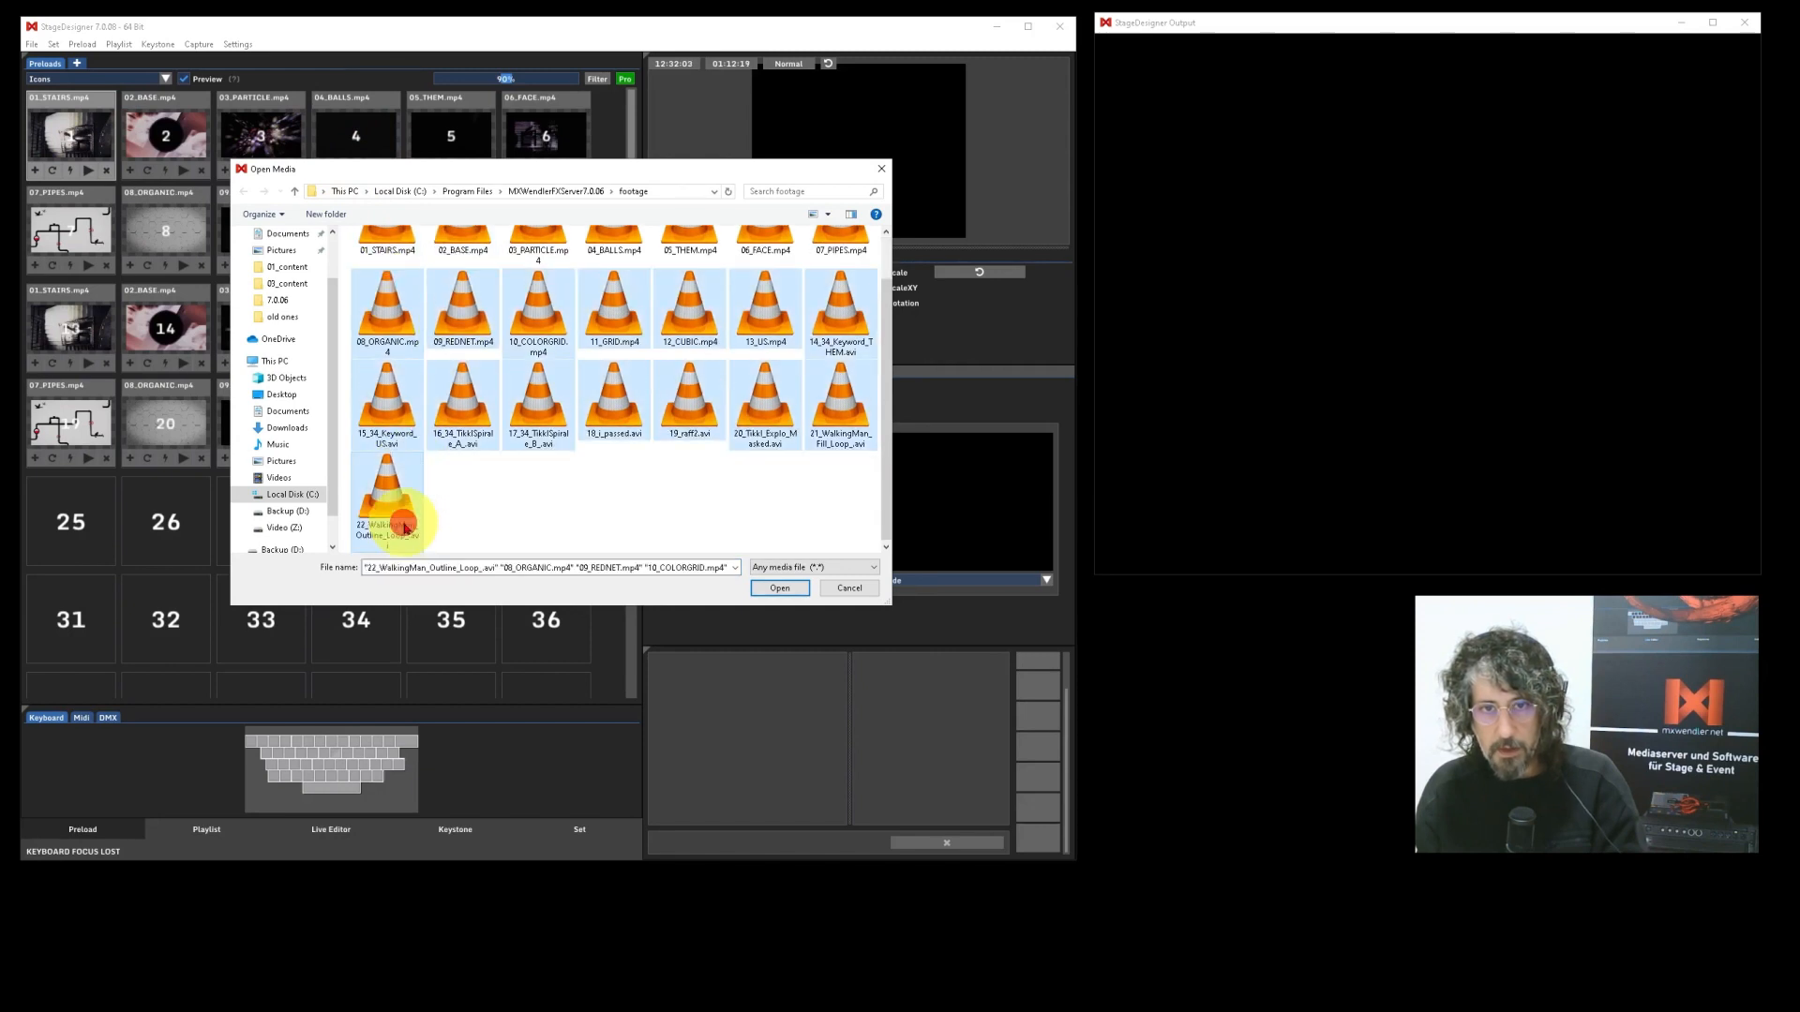
pyautogui.click(777, 589)
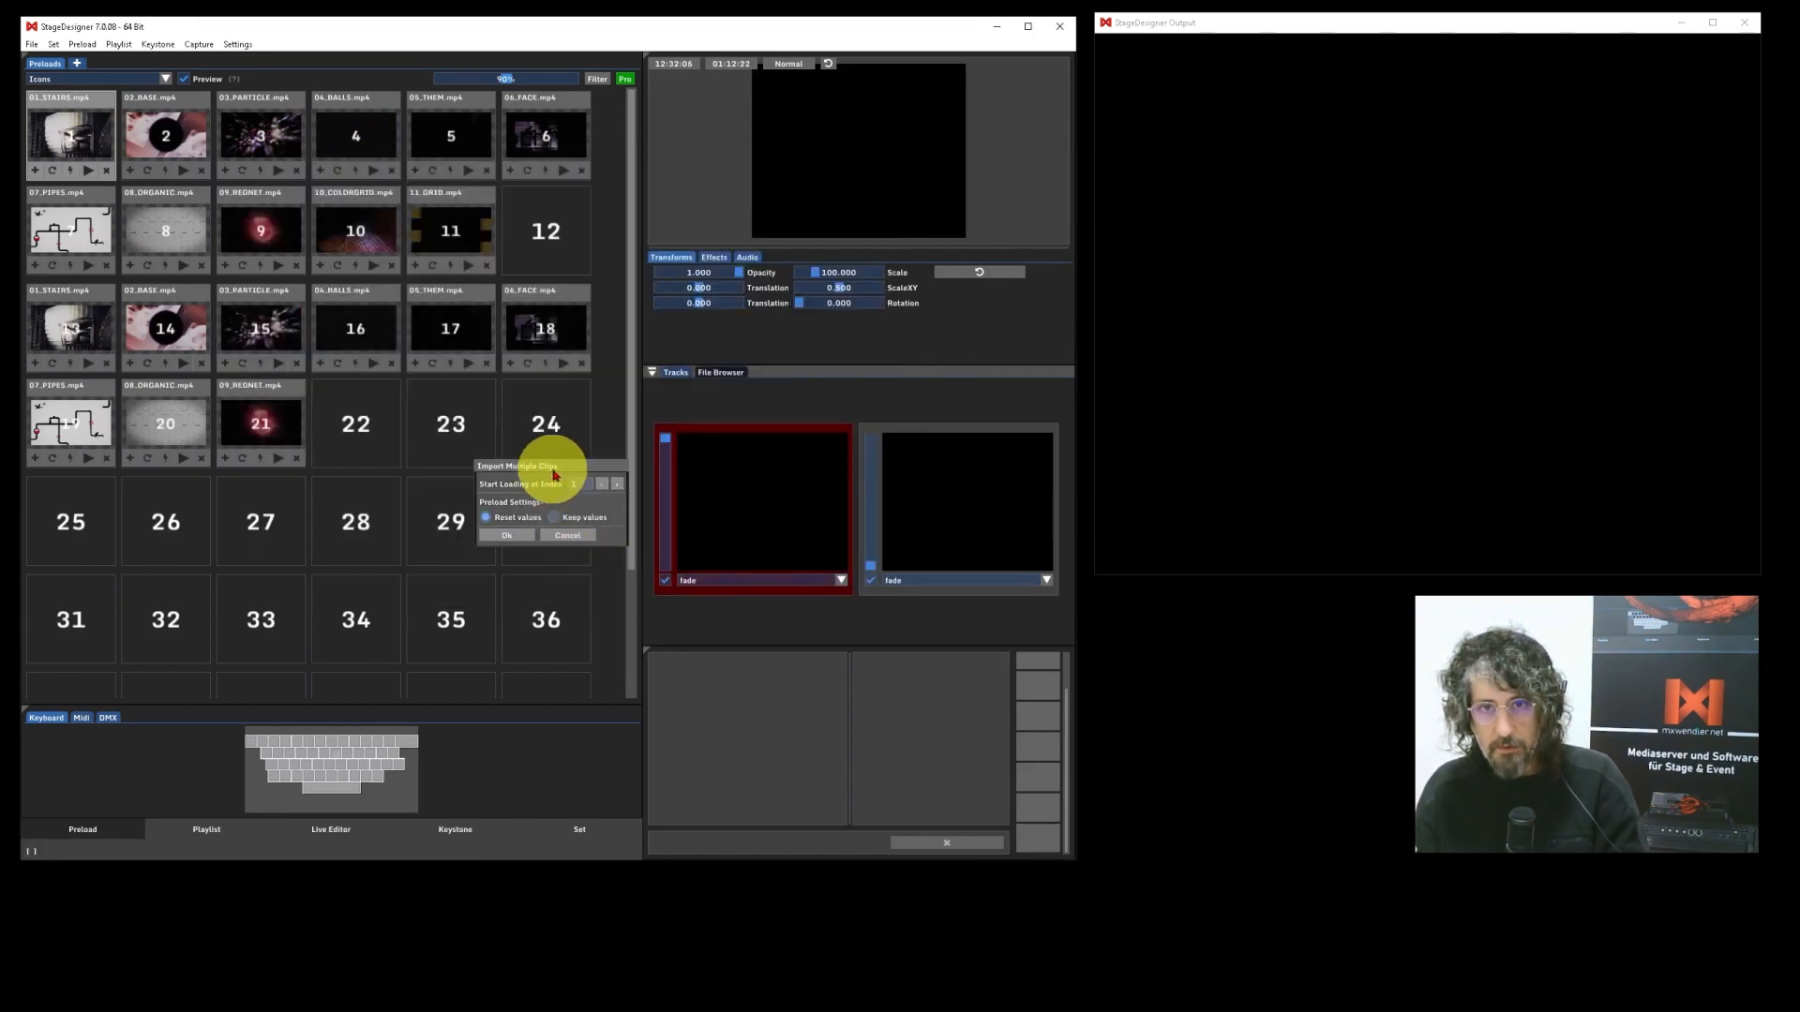
# Import the chosen clips starting at index 22 with the preload settings on Reset values.
pyautogui.moveTo(551, 465); pyautogui.dragTo(560, 460)
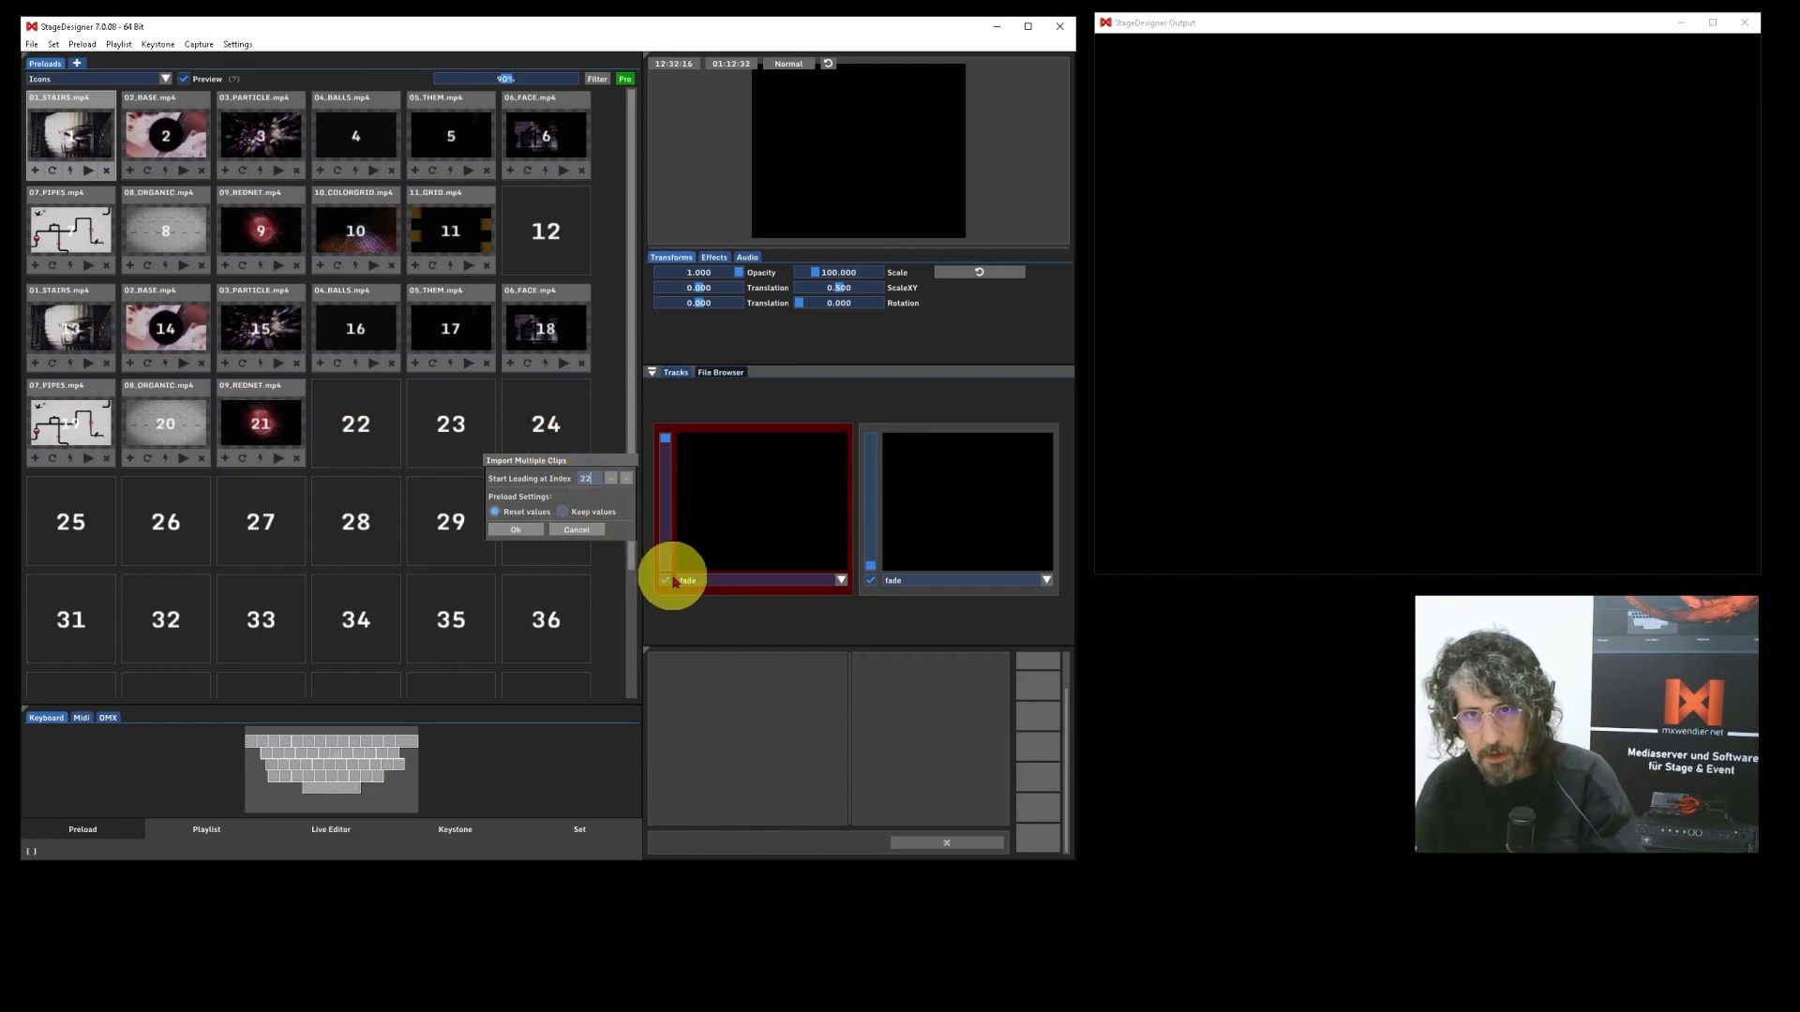
pyautogui.write('2')
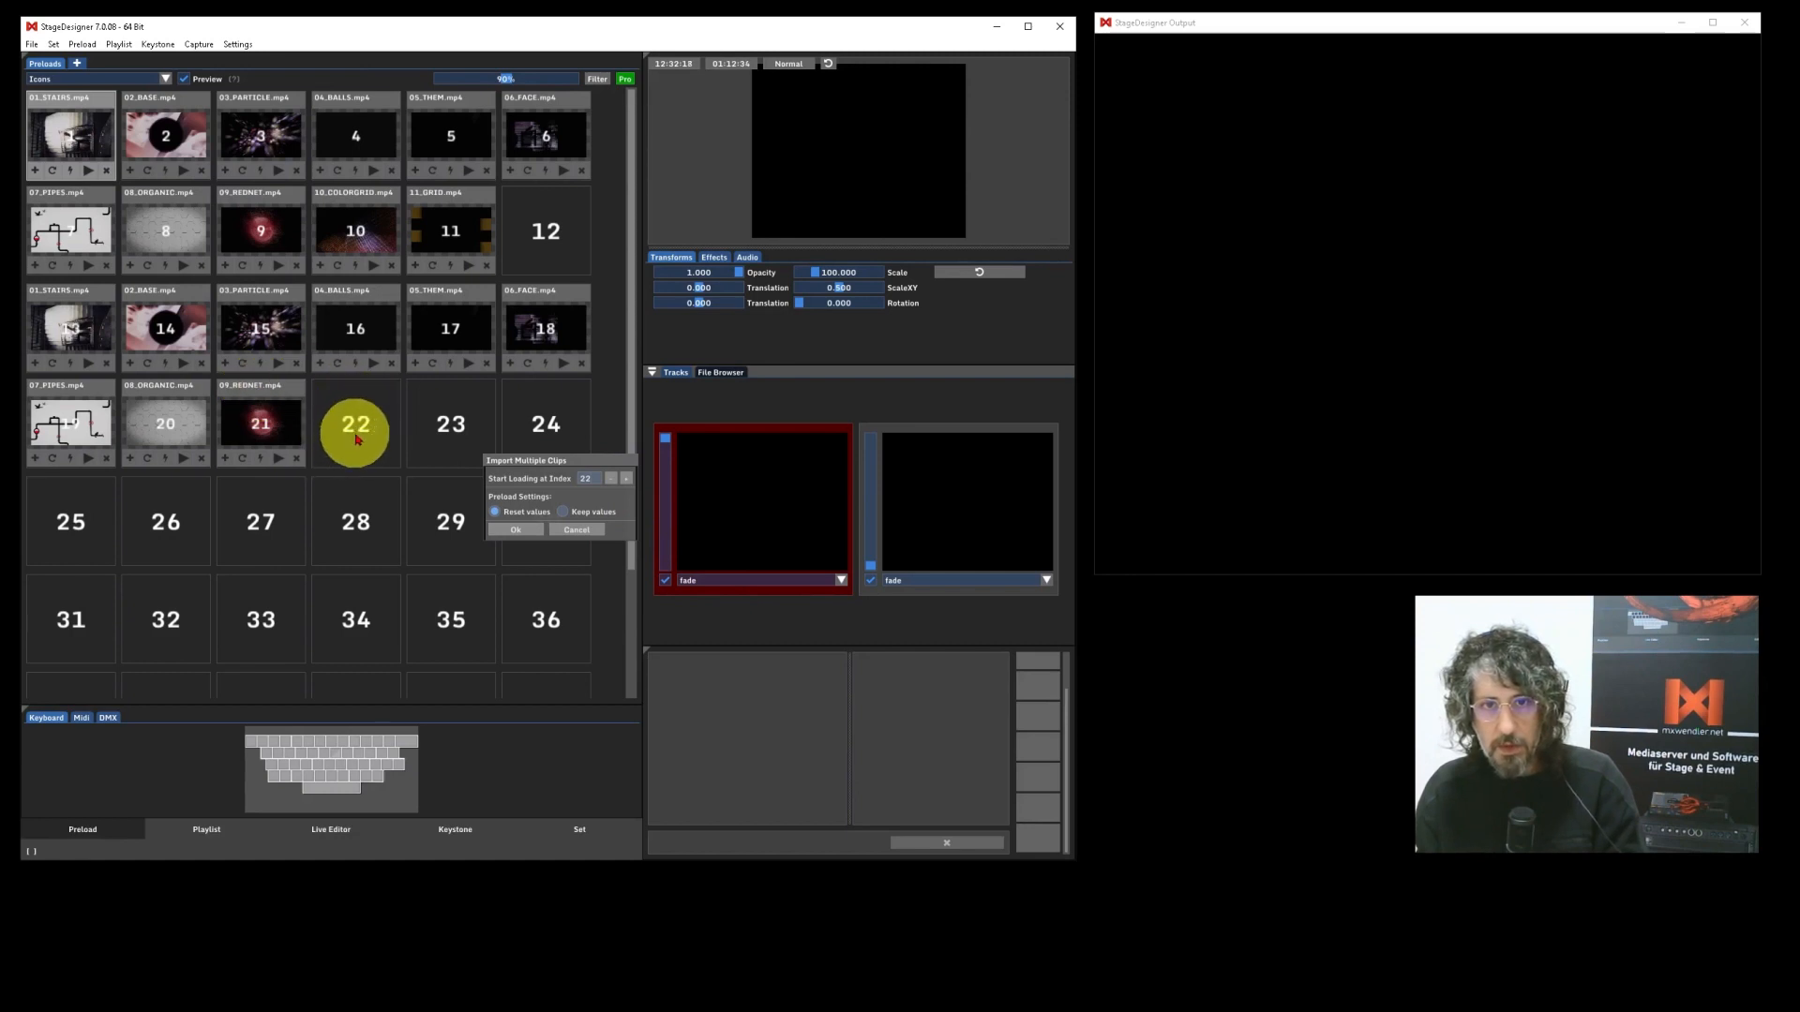
pyautogui.click(531, 512)
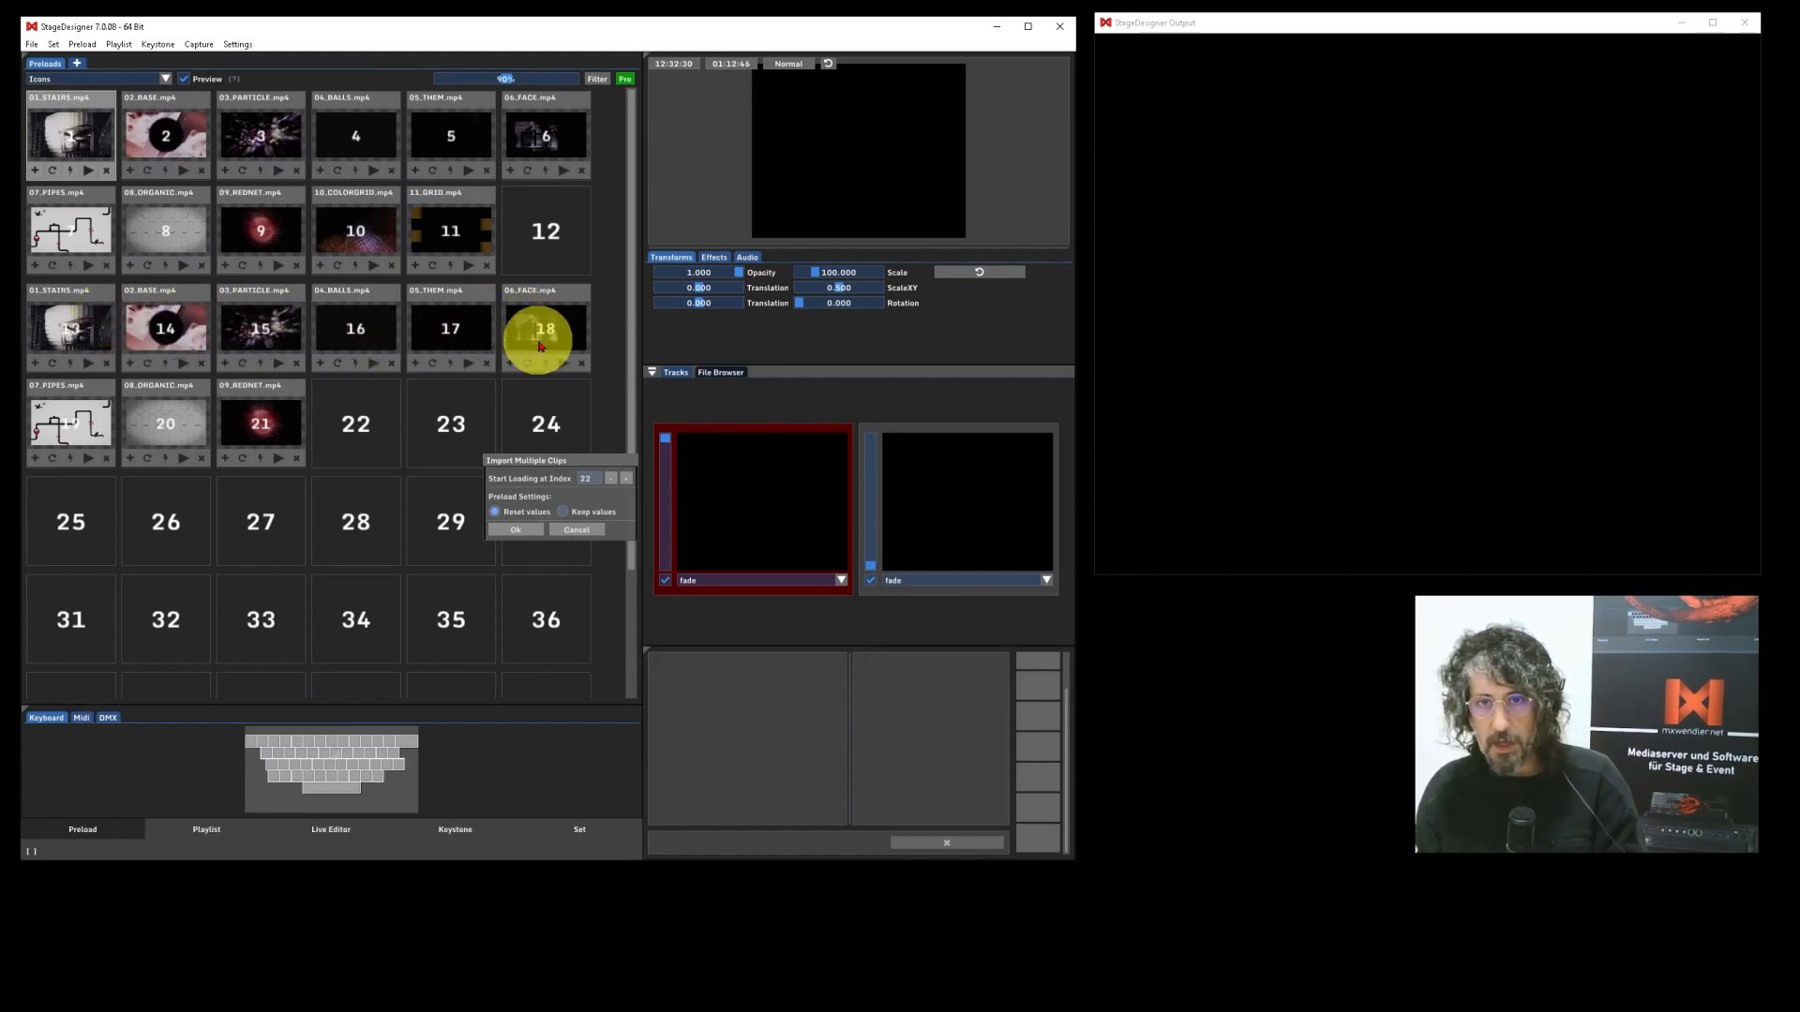
pyautogui.click(522, 531)
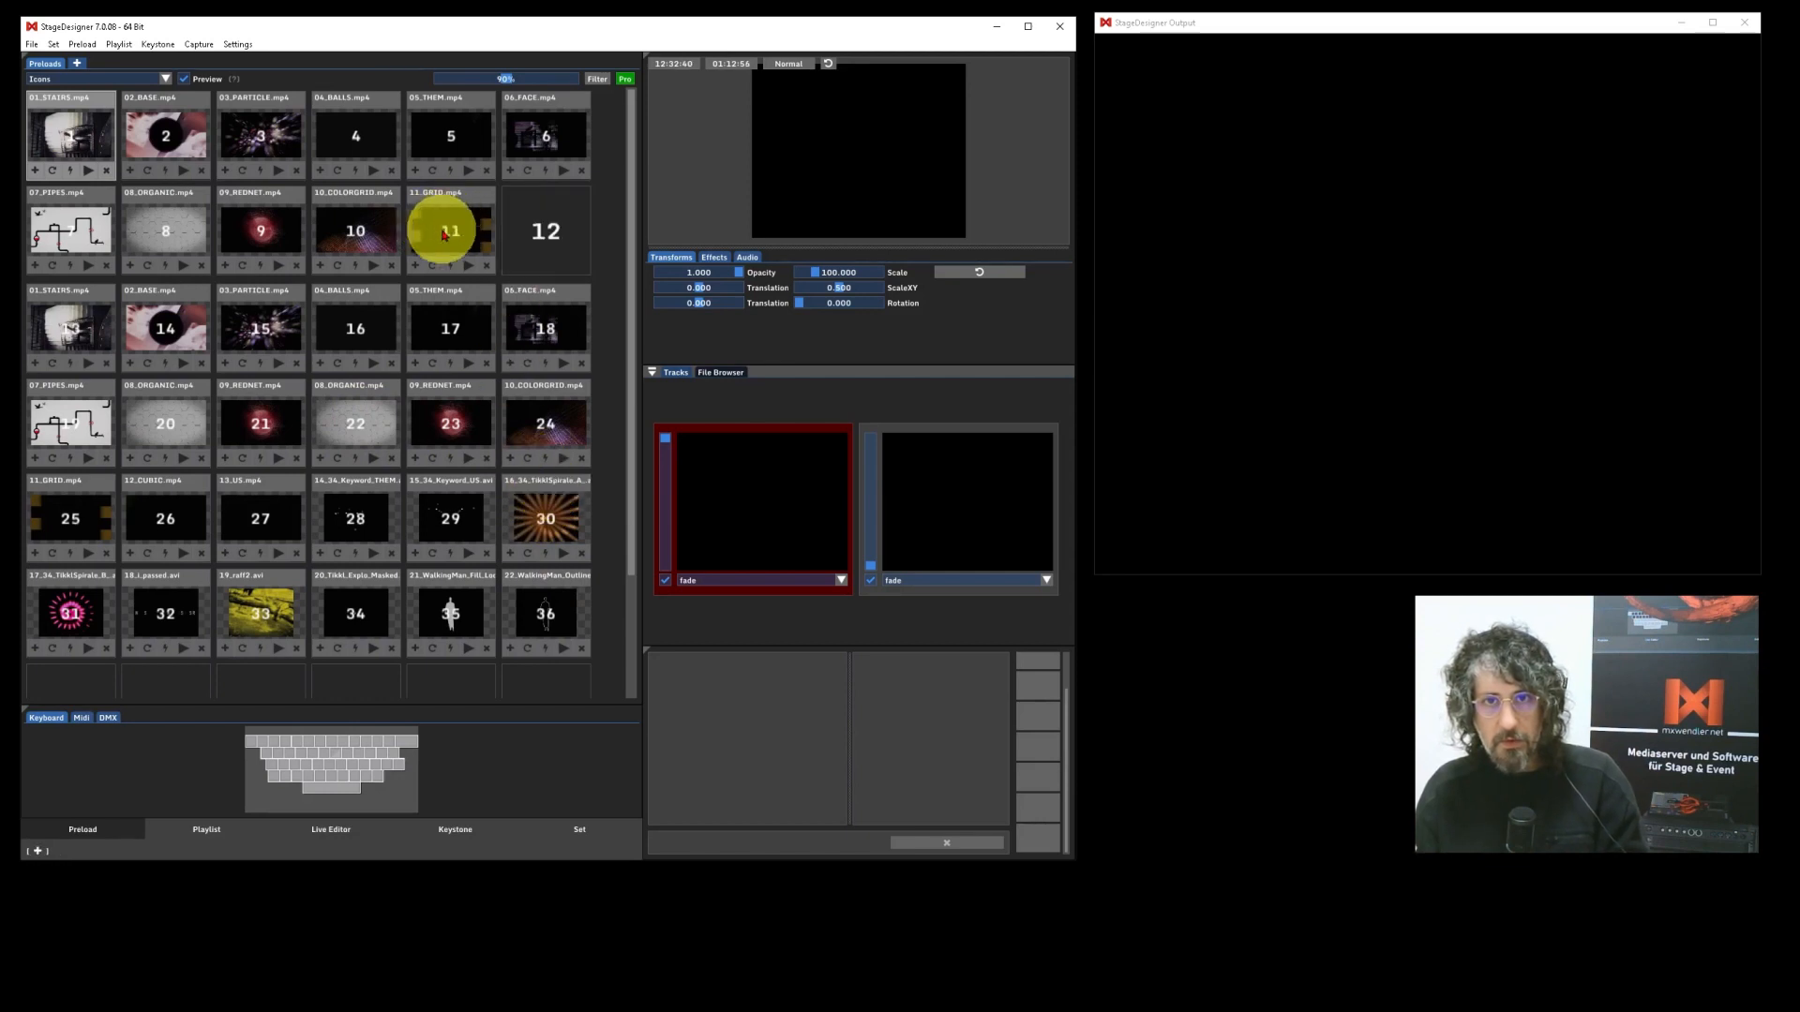
# Load 10_COLORGRID.mp4 into the empty preload slot 12 through its editor and close the editor.
pyautogui.doubleClick(538, 223)
pyautogui.moveTo(442, 62); pyautogui.dragTo(470, 67)
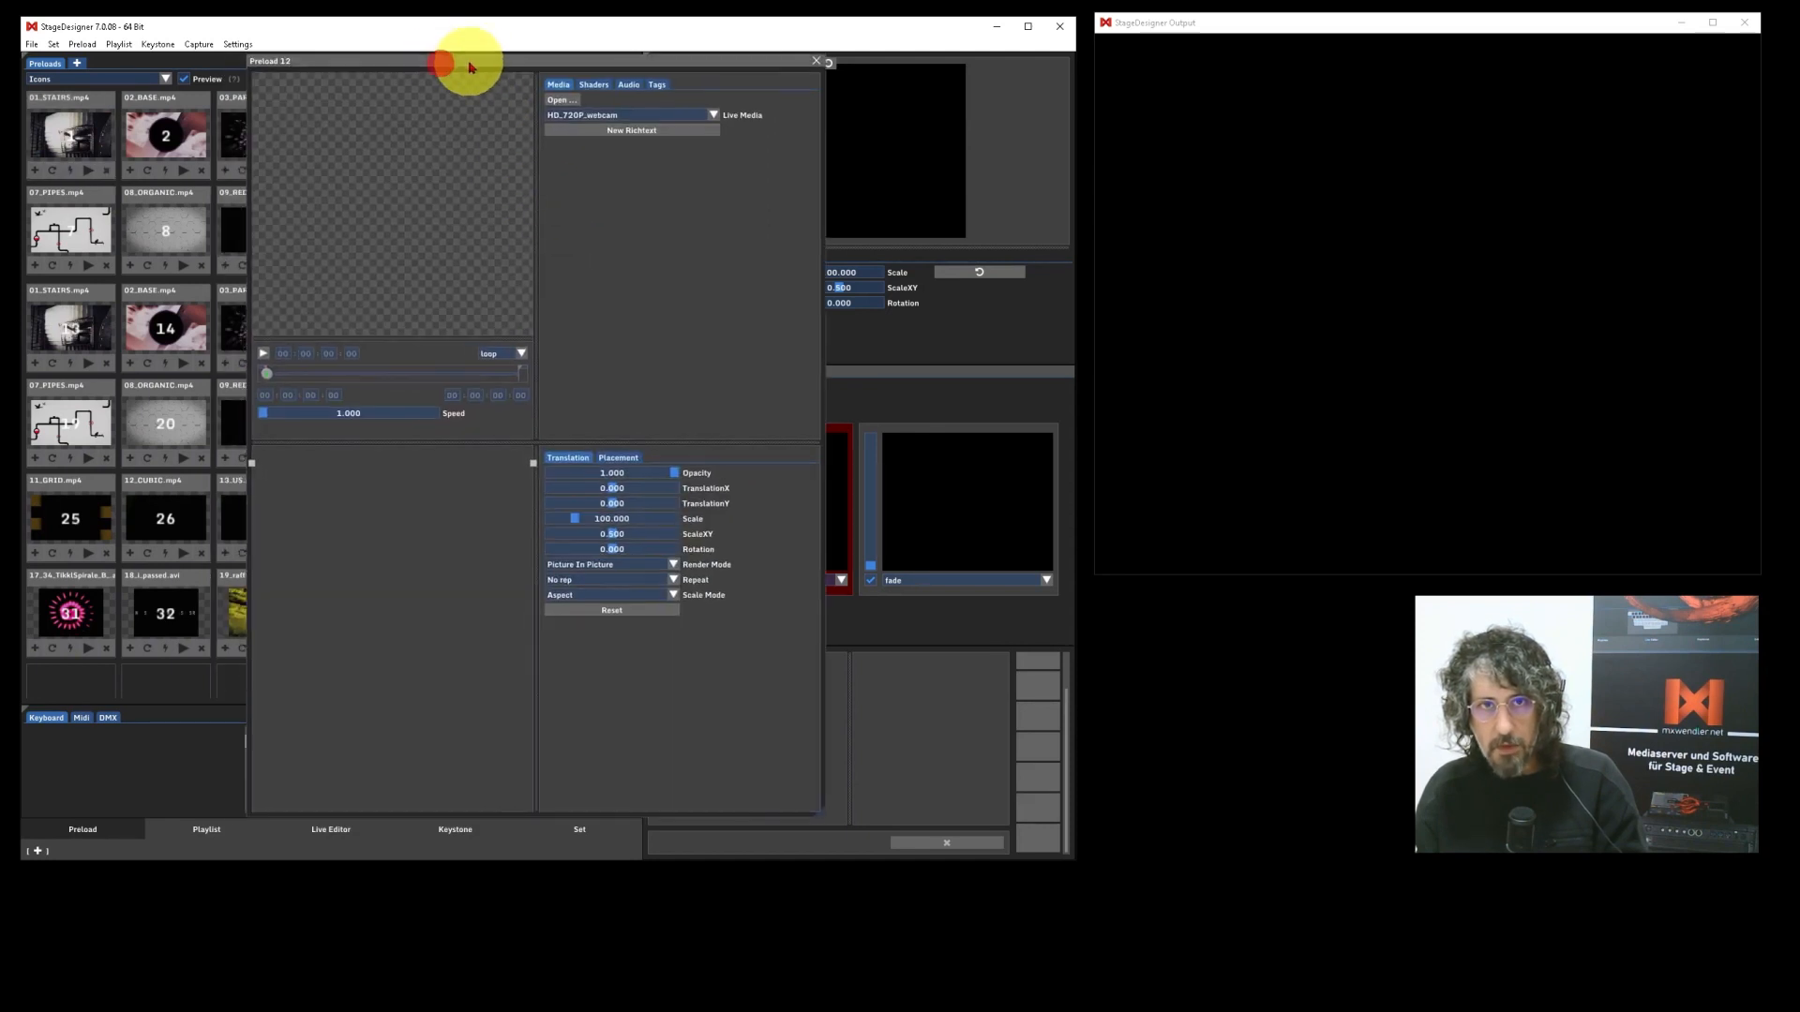
pyautogui.click(561, 100)
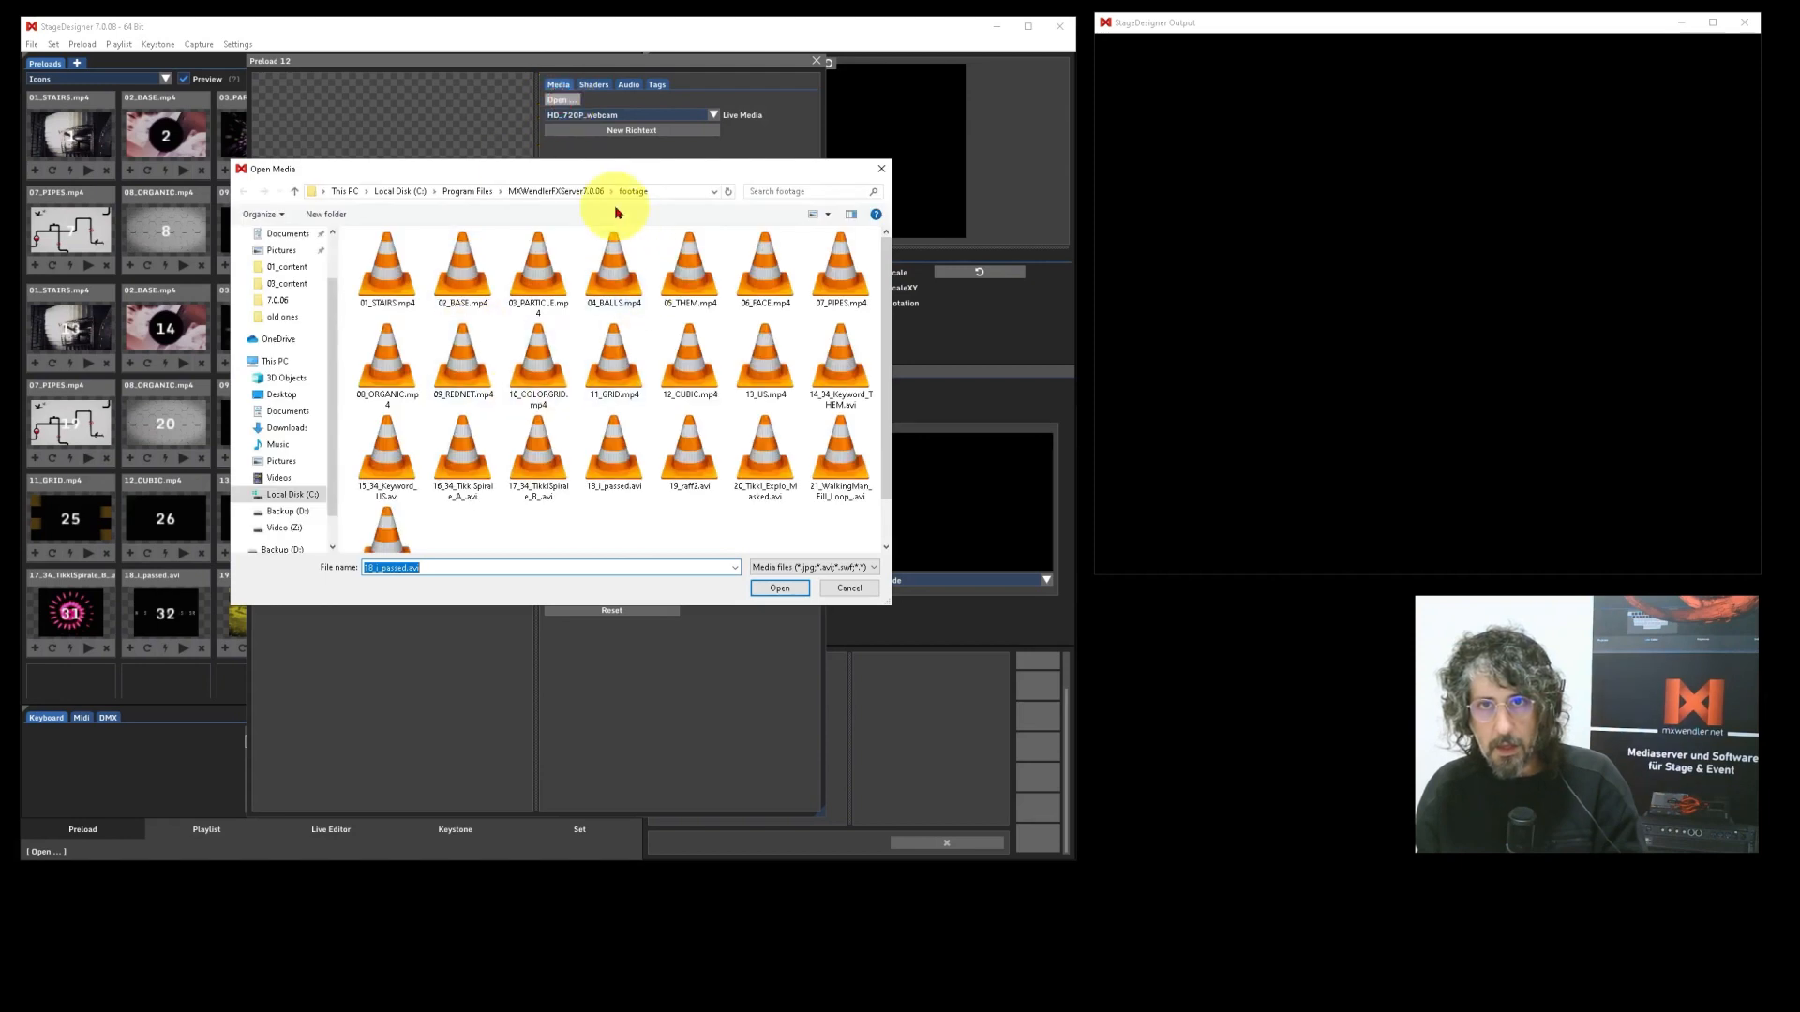
pyautogui.click(556, 386)
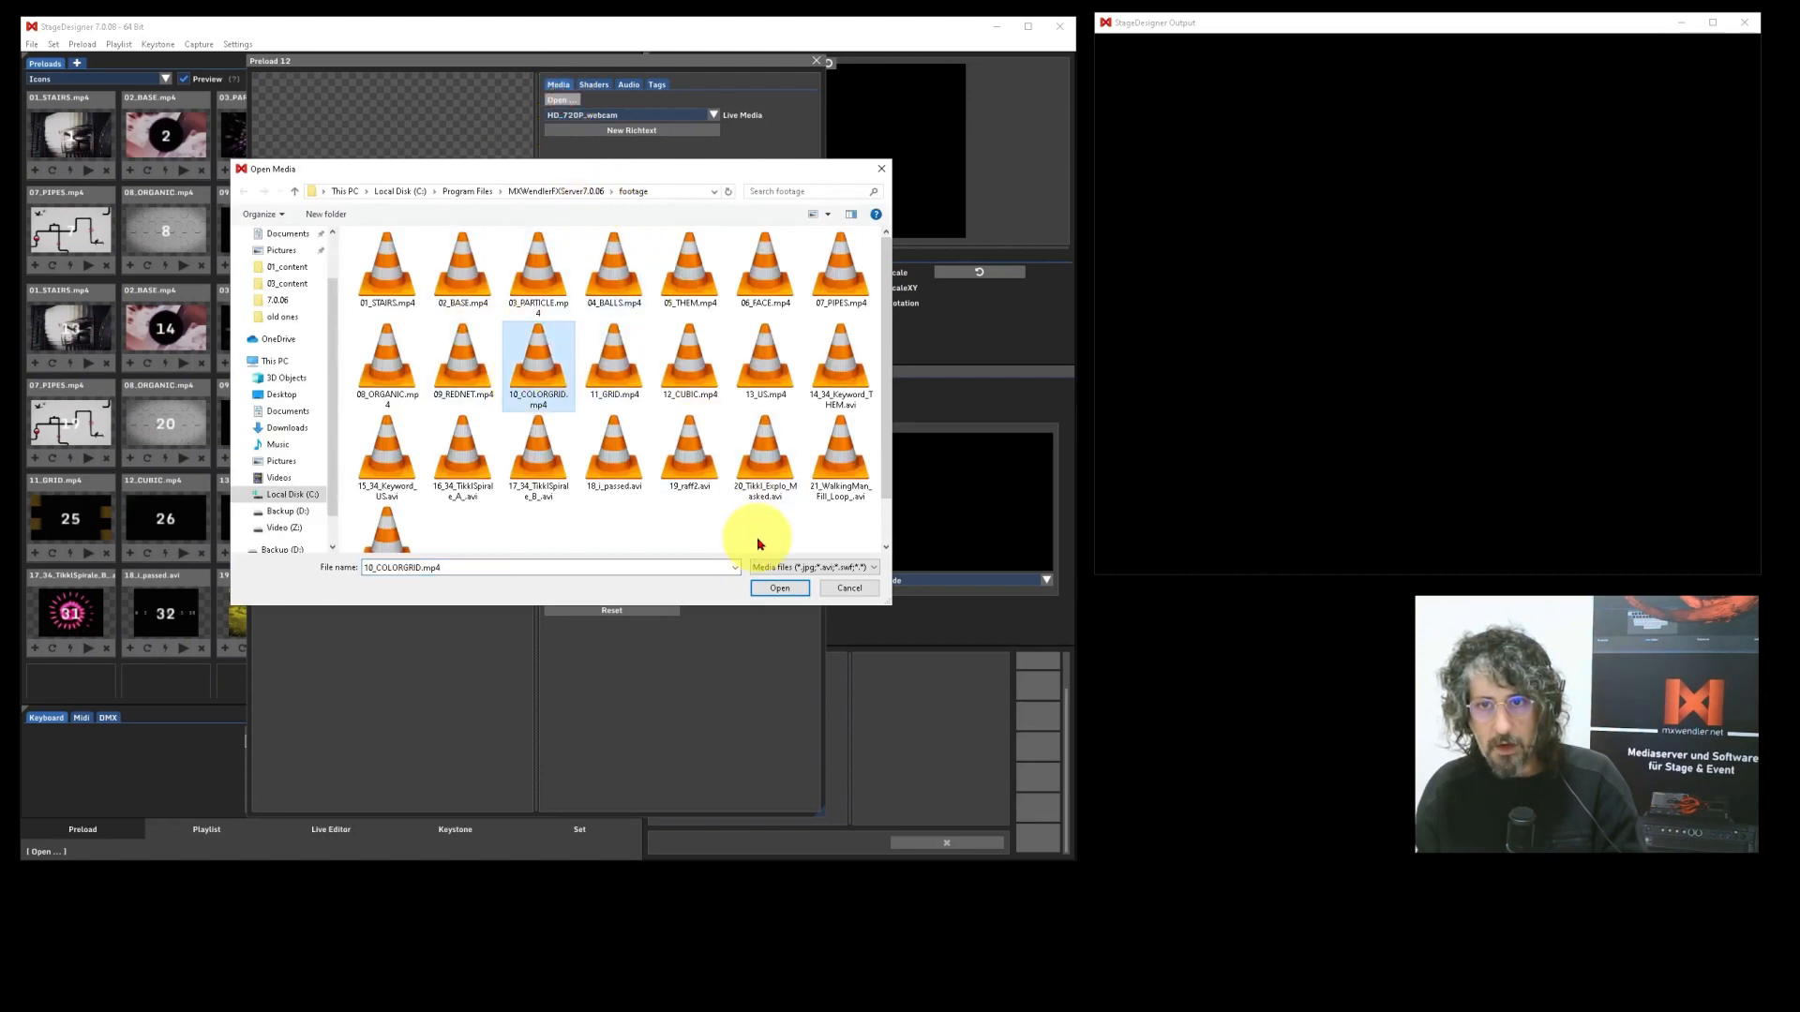
pyautogui.click(782, 588)
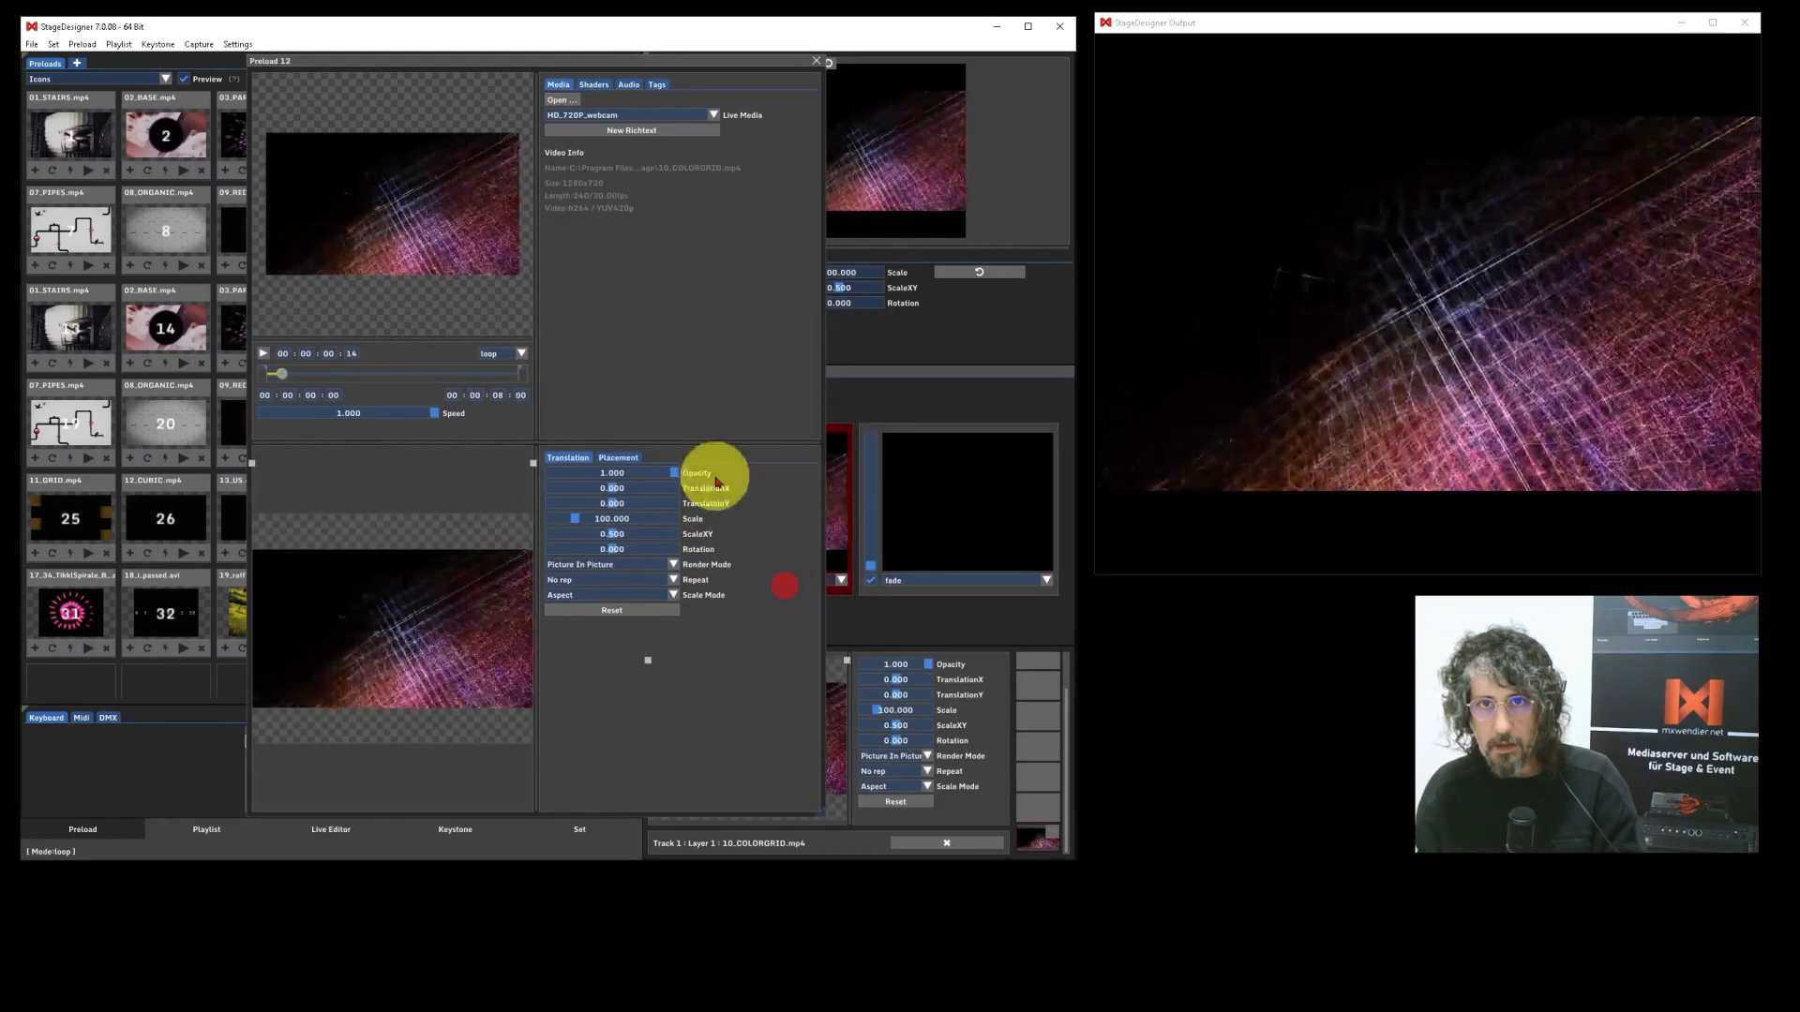
pyautogui.click(822, 63)
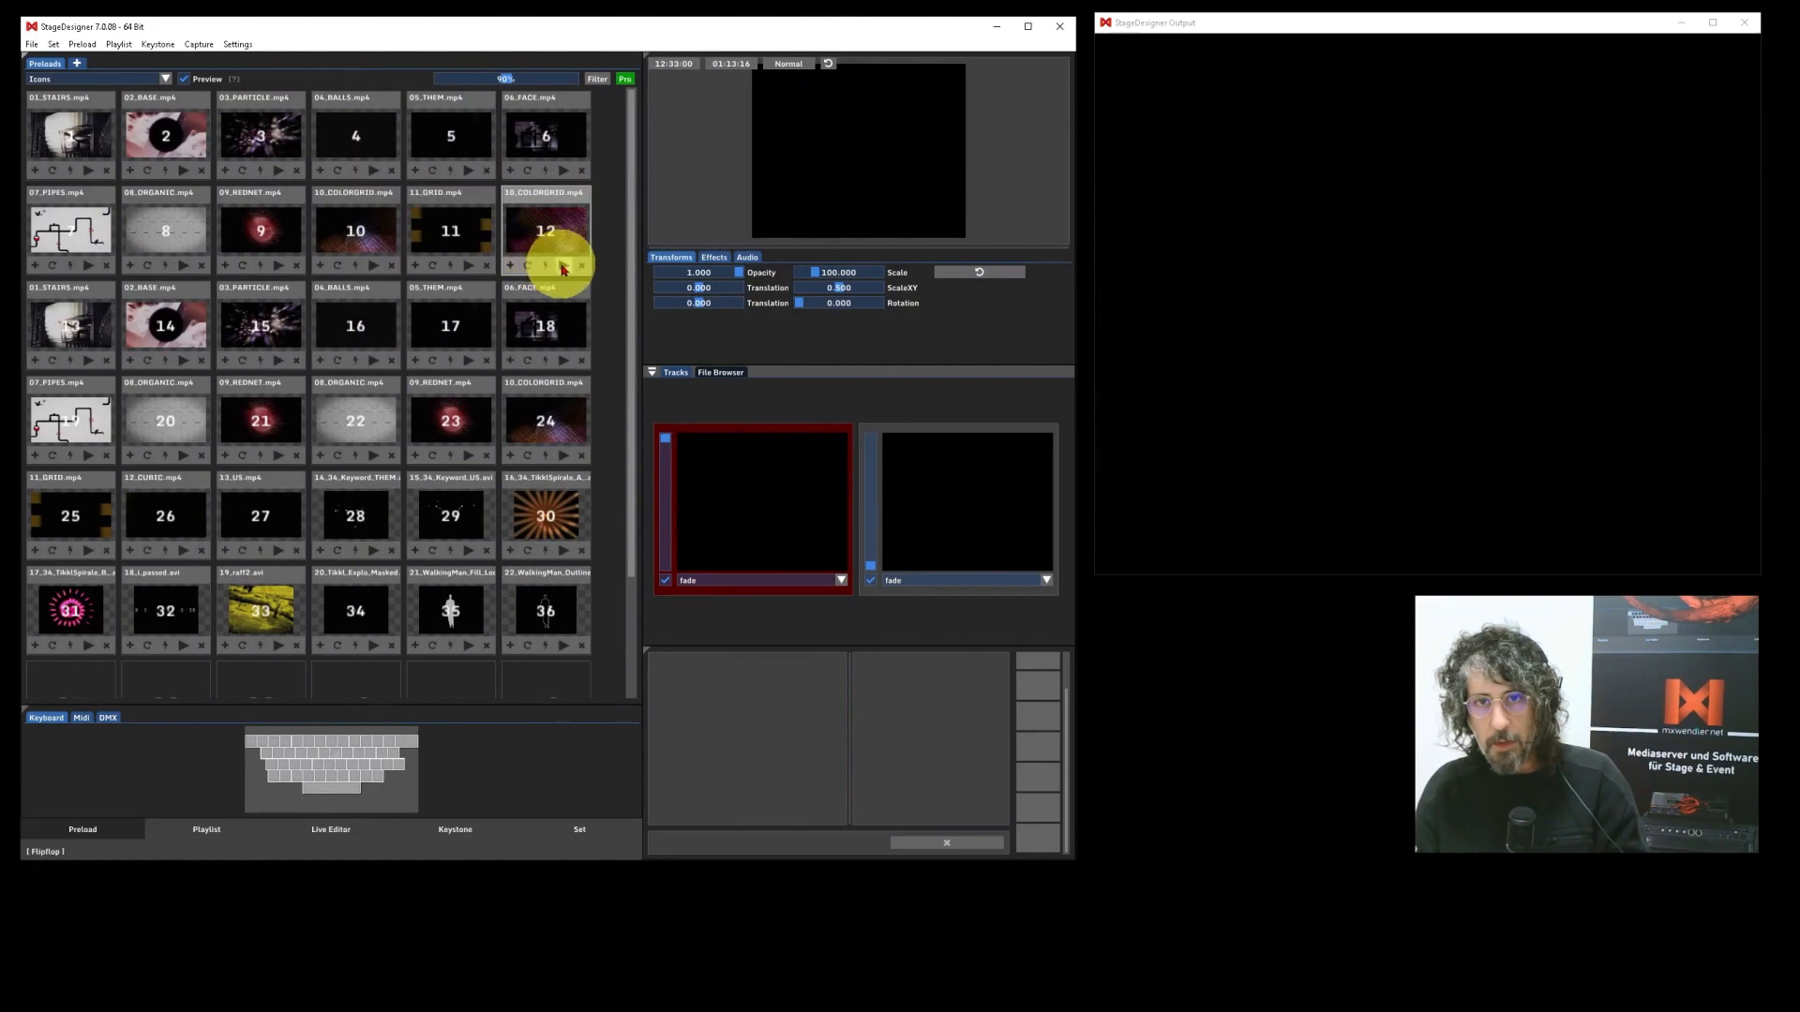
# Stack the slot 12 clip as four layers on the first track and clear the layers.
pyautogui.click(511, 267)
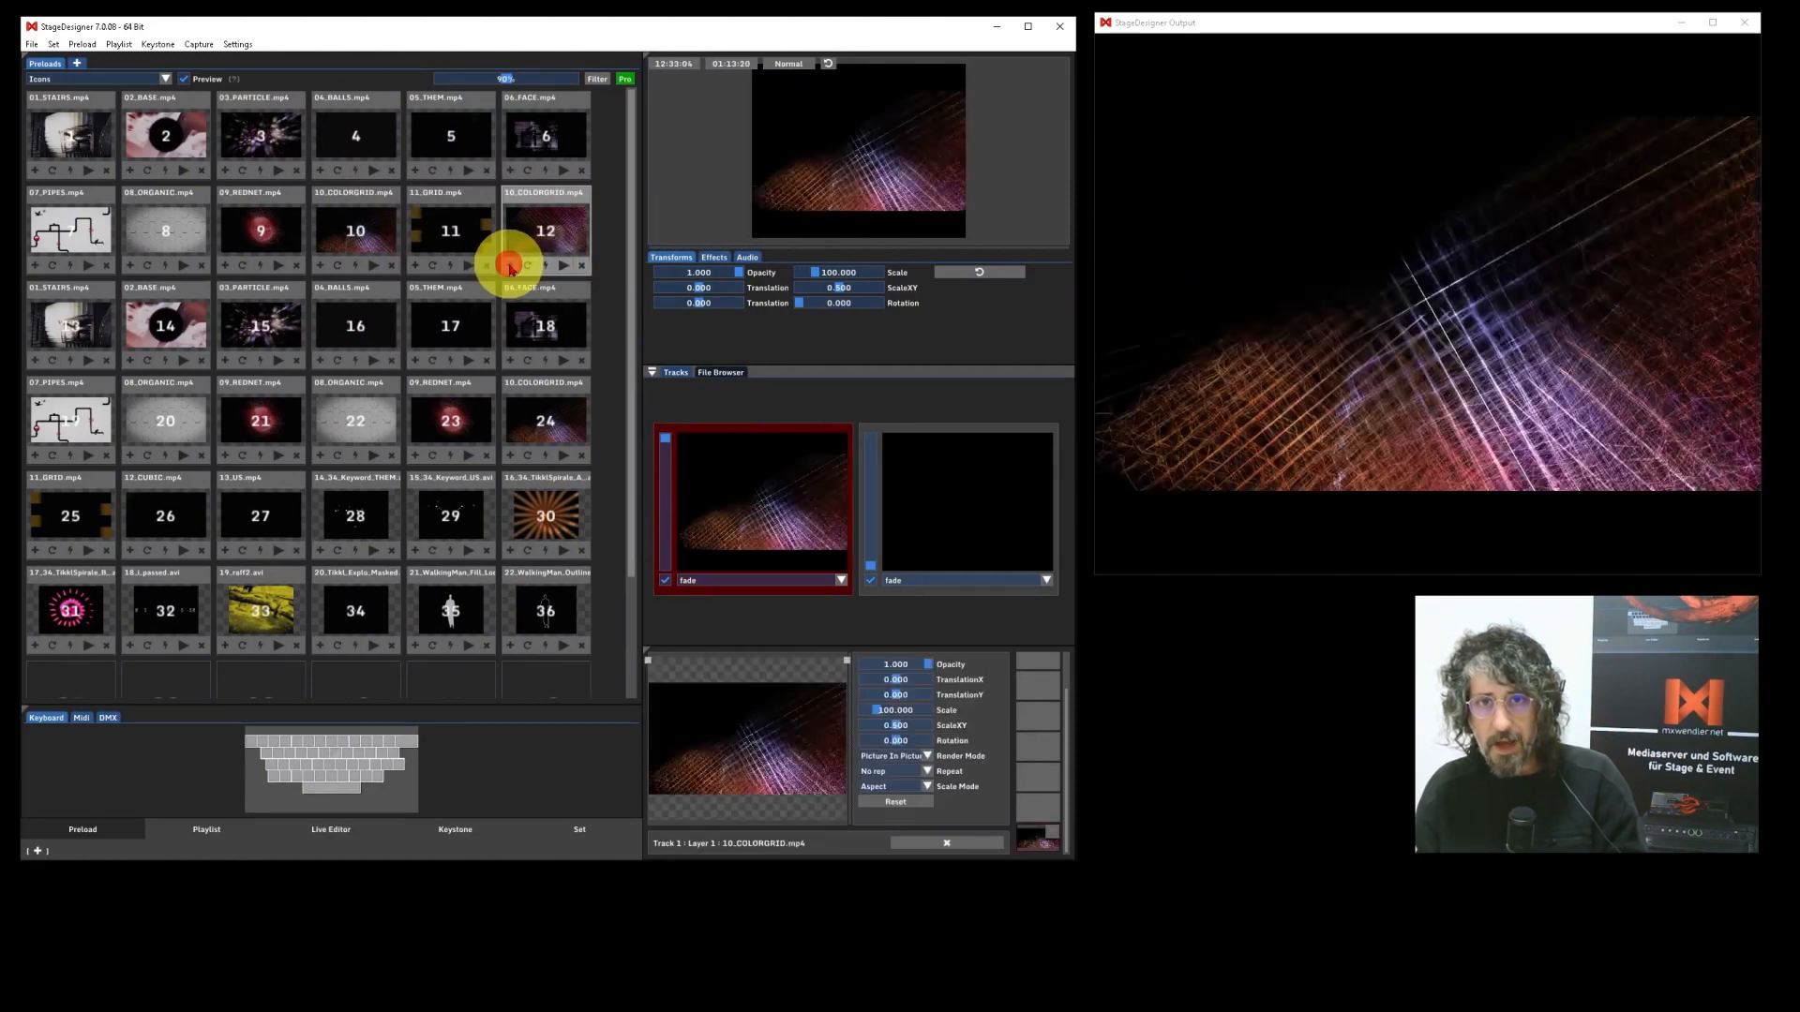
pyautogui.click(509, 268)
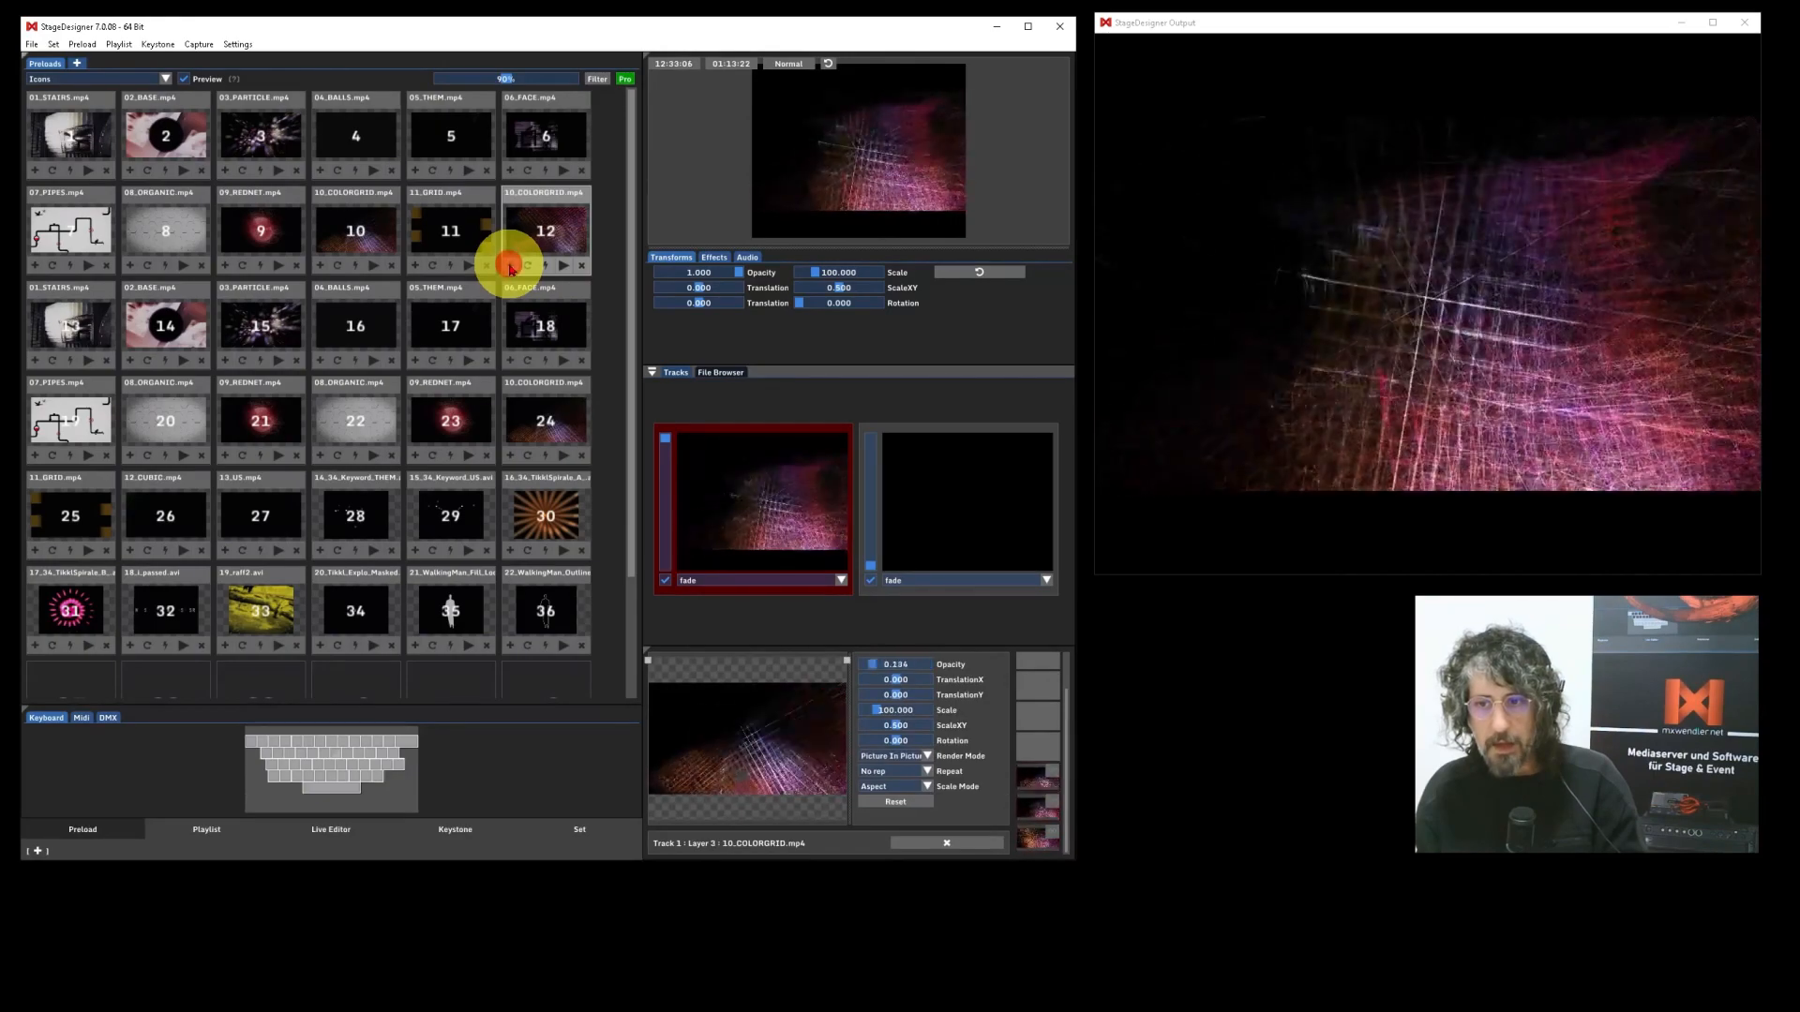
pyautogui.click(509, 268)
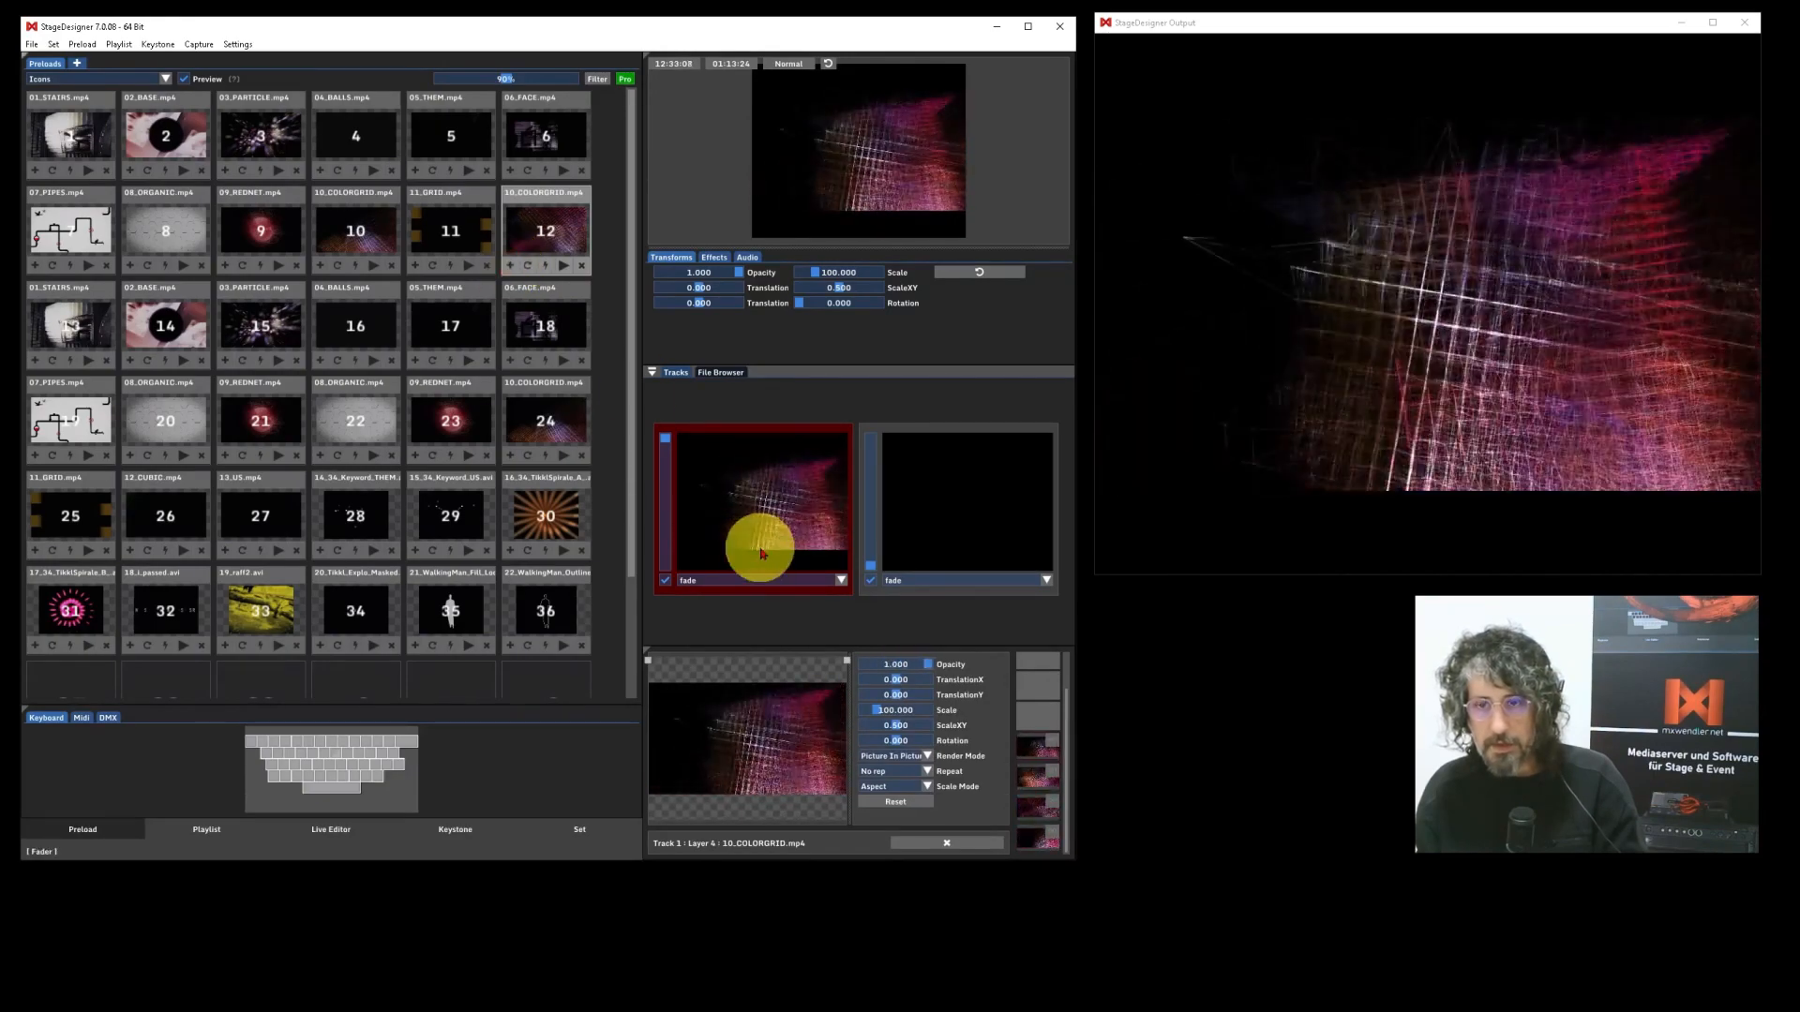
pyautogui.click(952, 842)
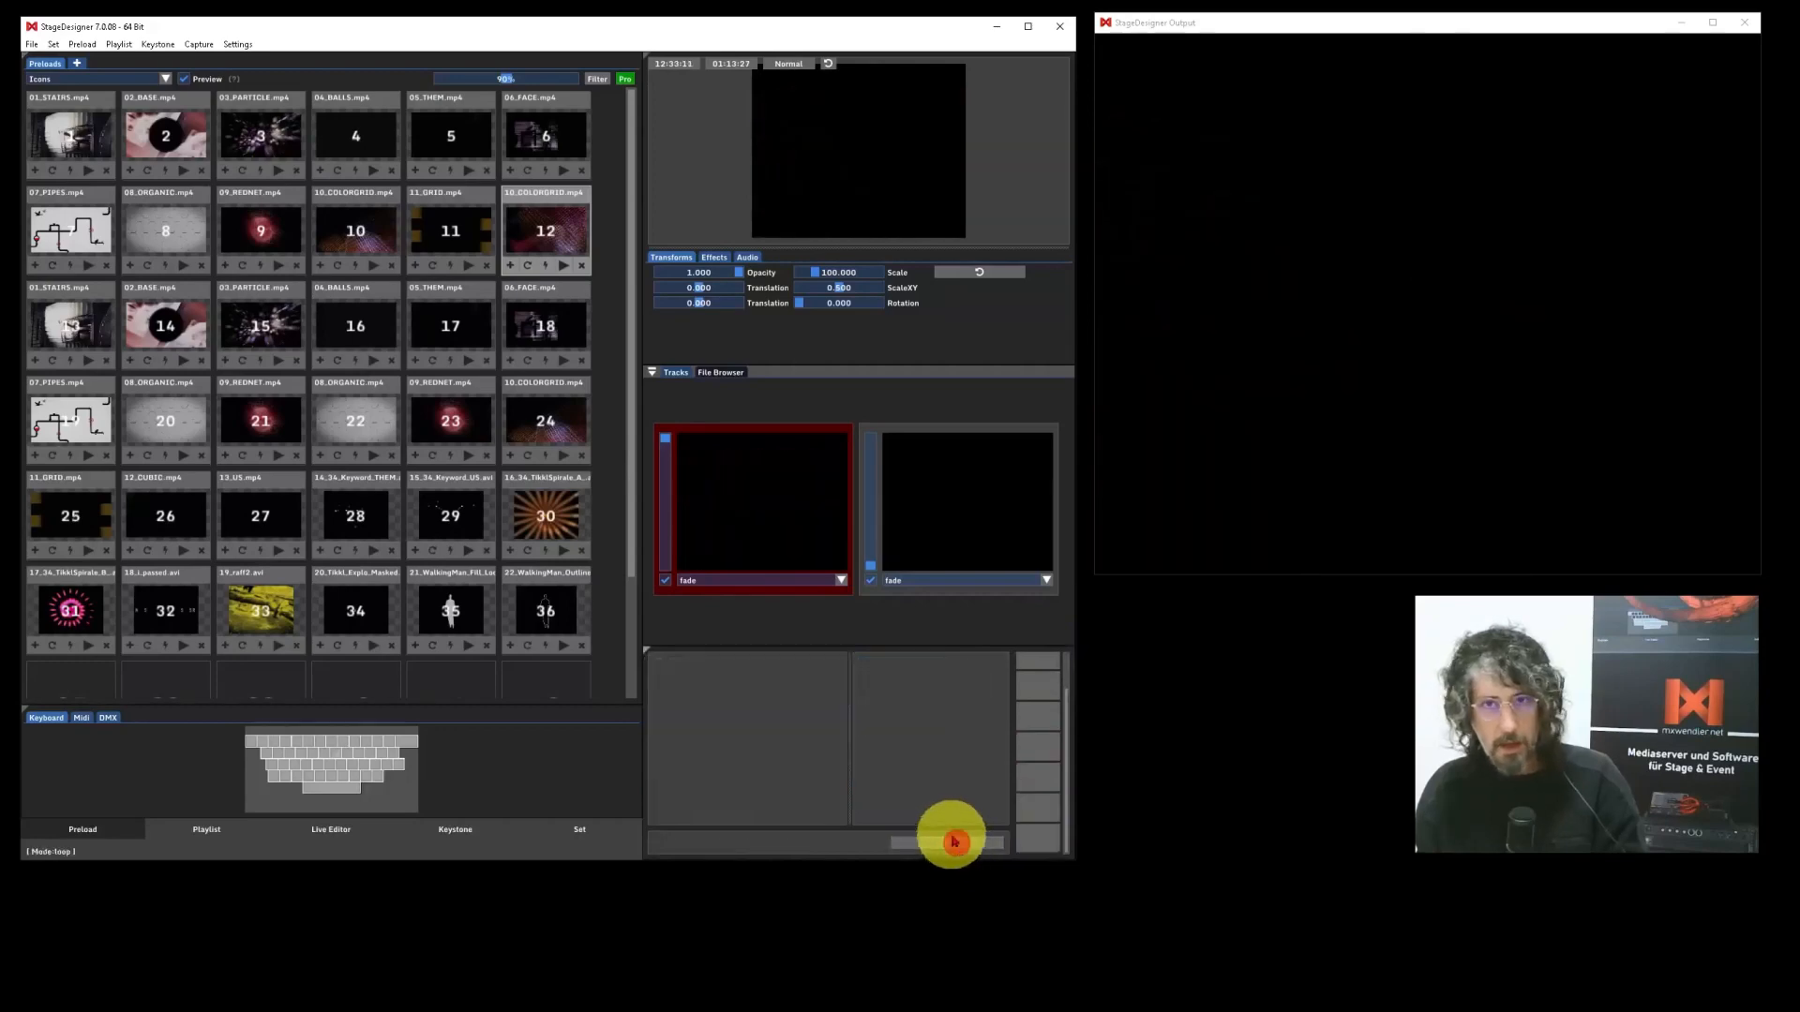
# Try the replace, flash and flip-flop triggers on the 11_GRID.mp4 clip in slot 11, ending with playback off.
pyautogui.click(431, 268)
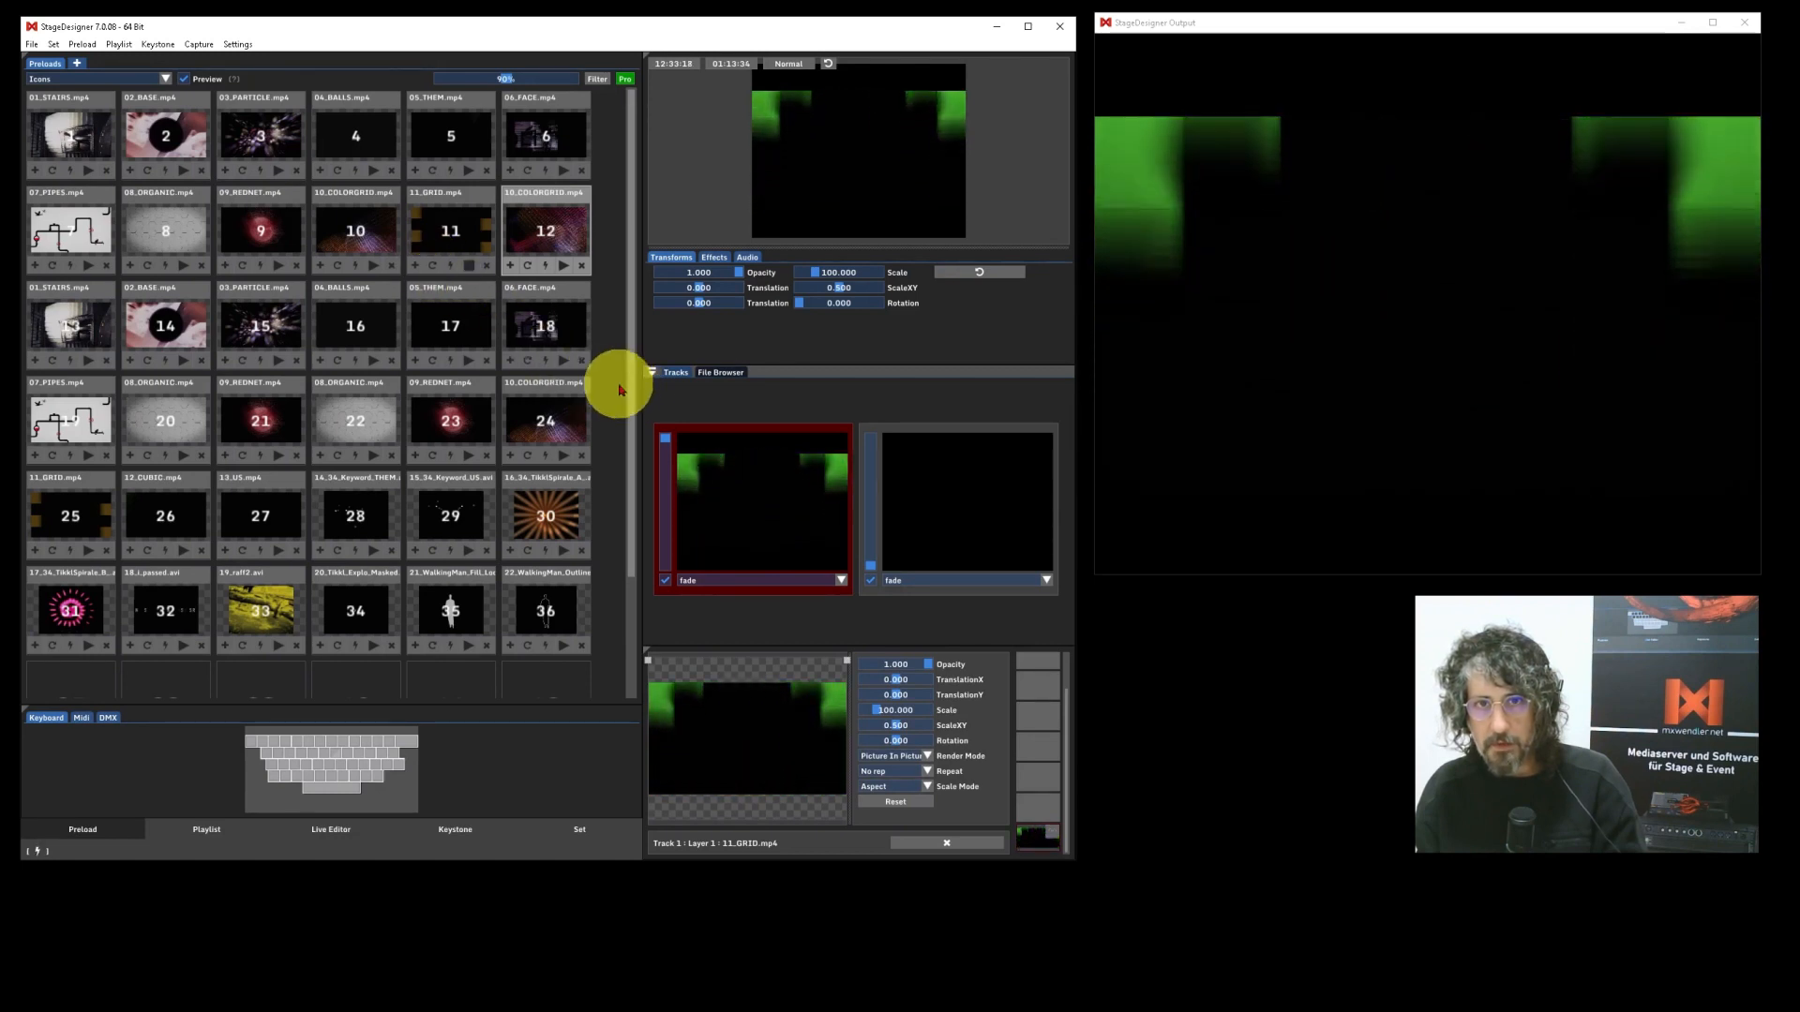
pyautogui.click(451, 266)
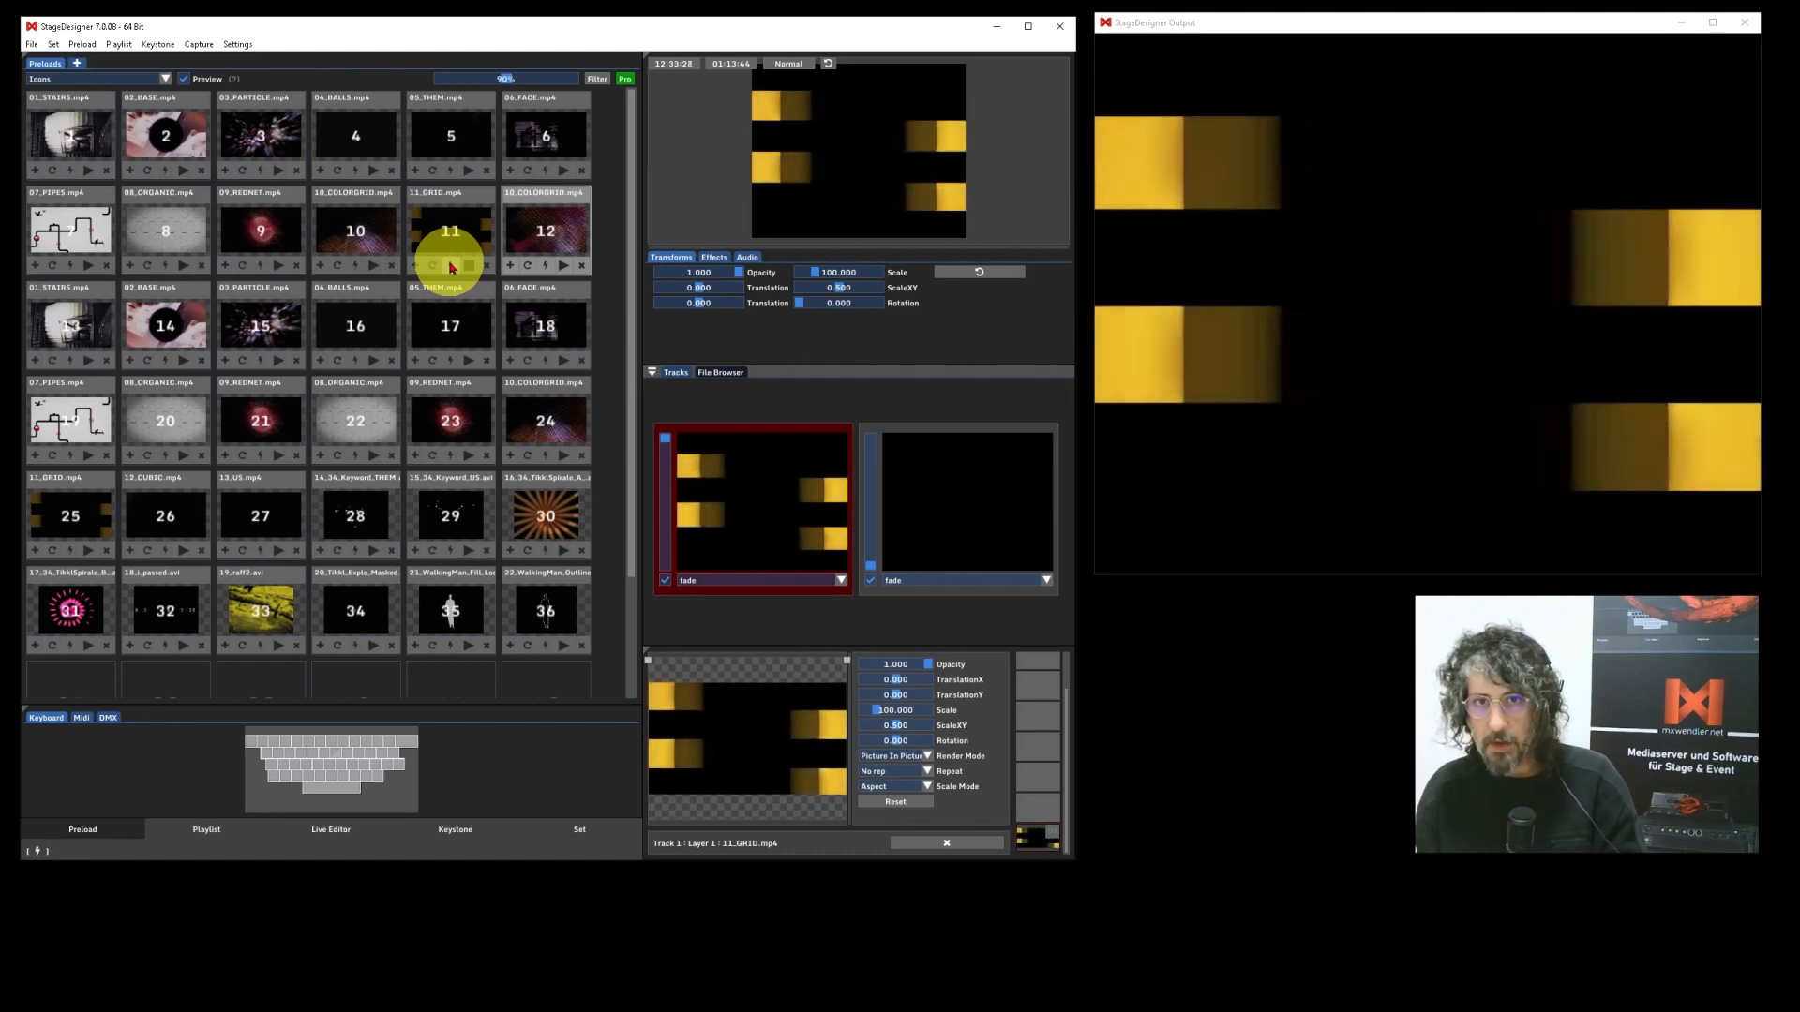
pyautogui.click(451, 267)
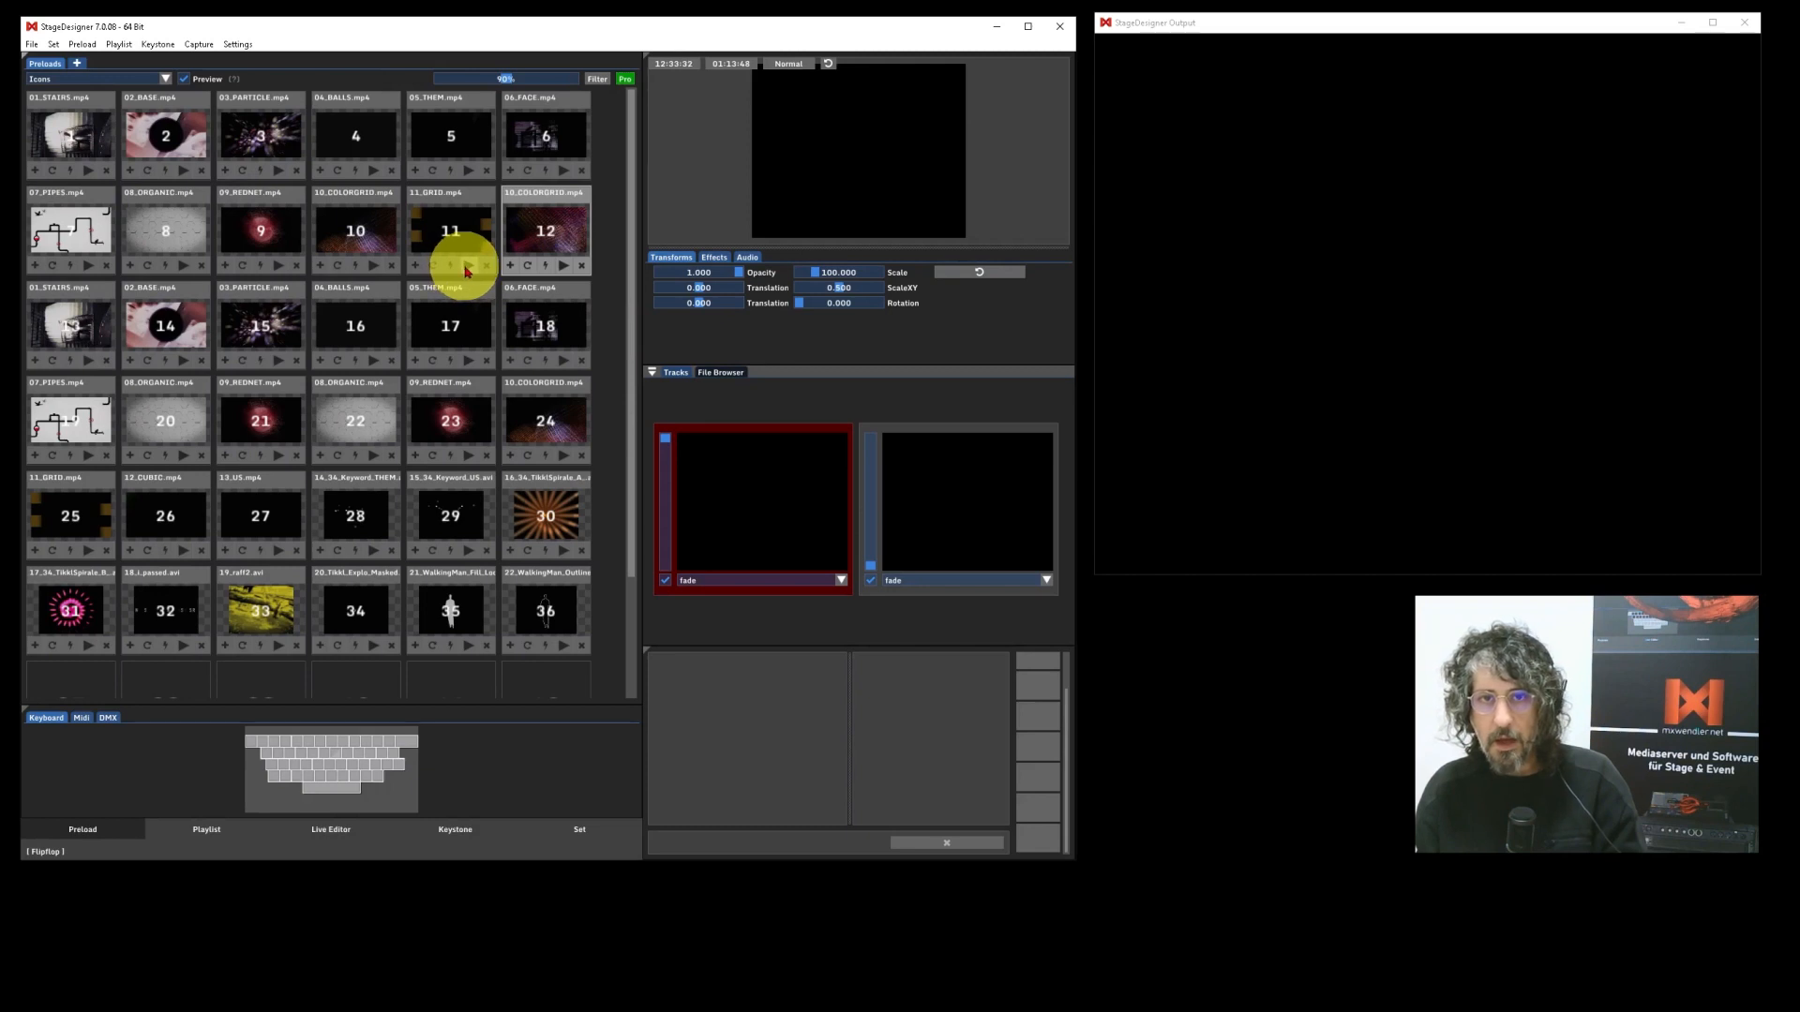
pyautogui.click(466, 267)
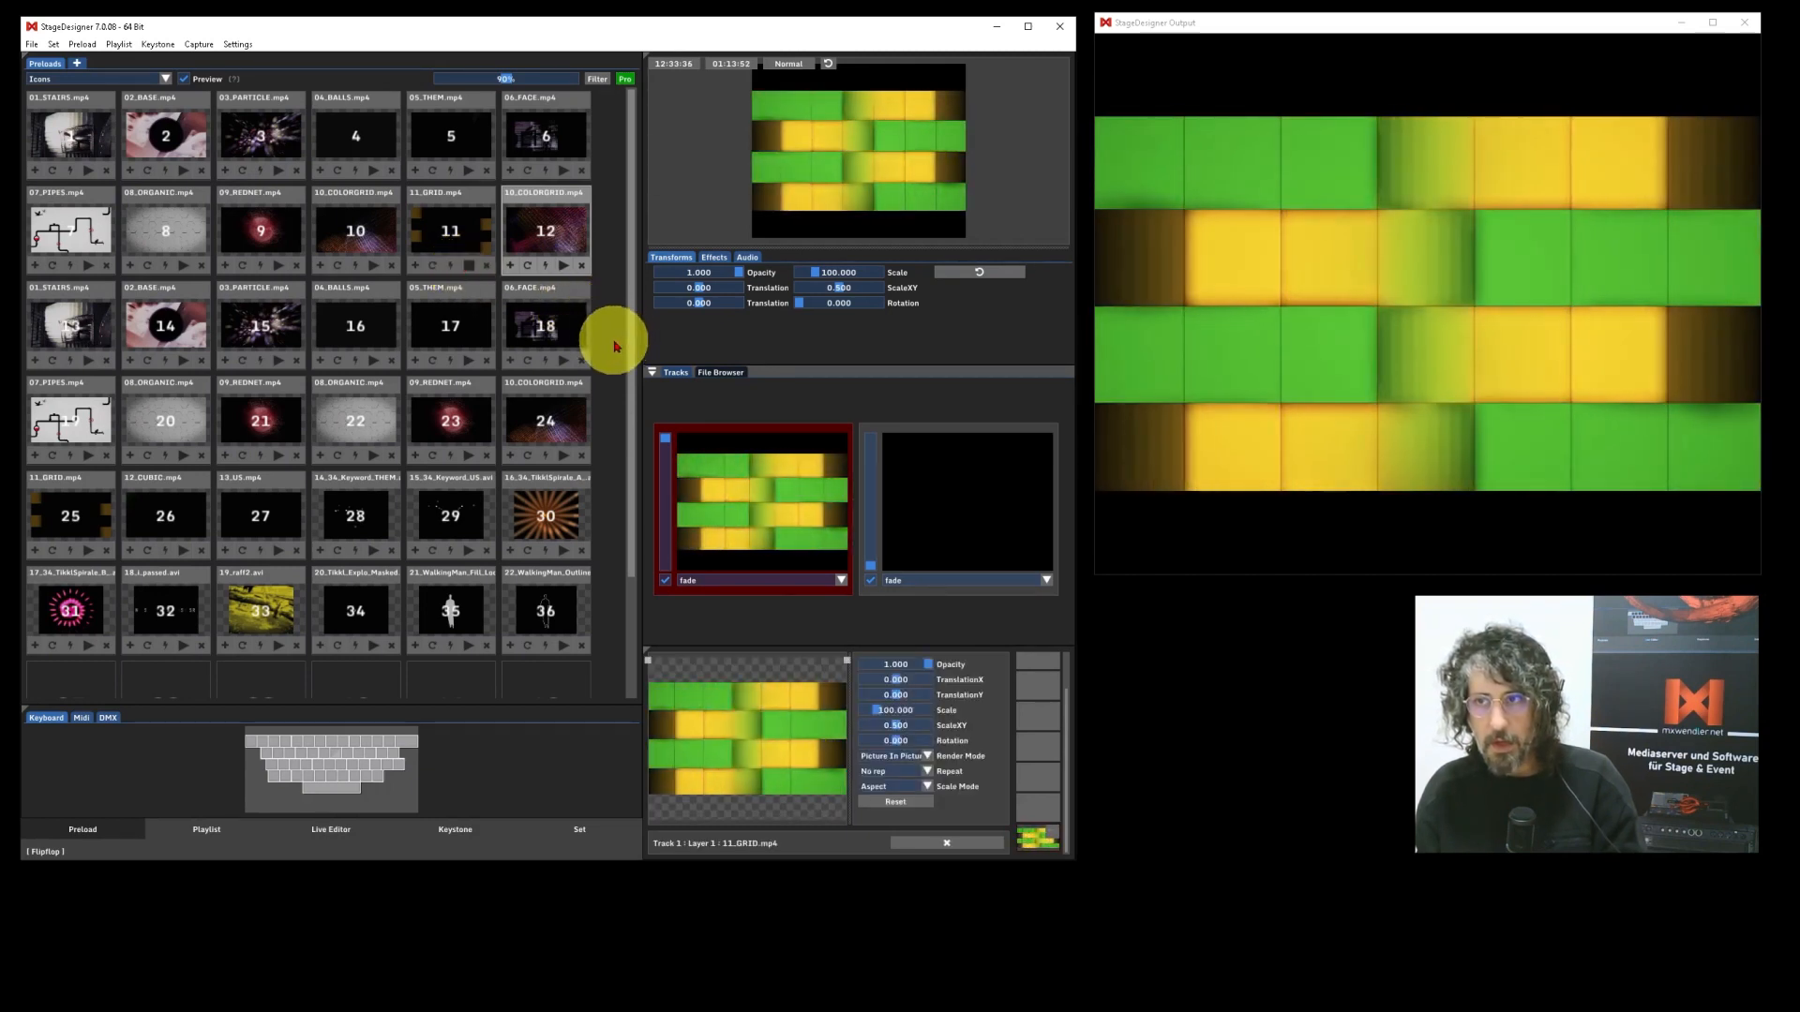
pyautogui.click(469, 267)
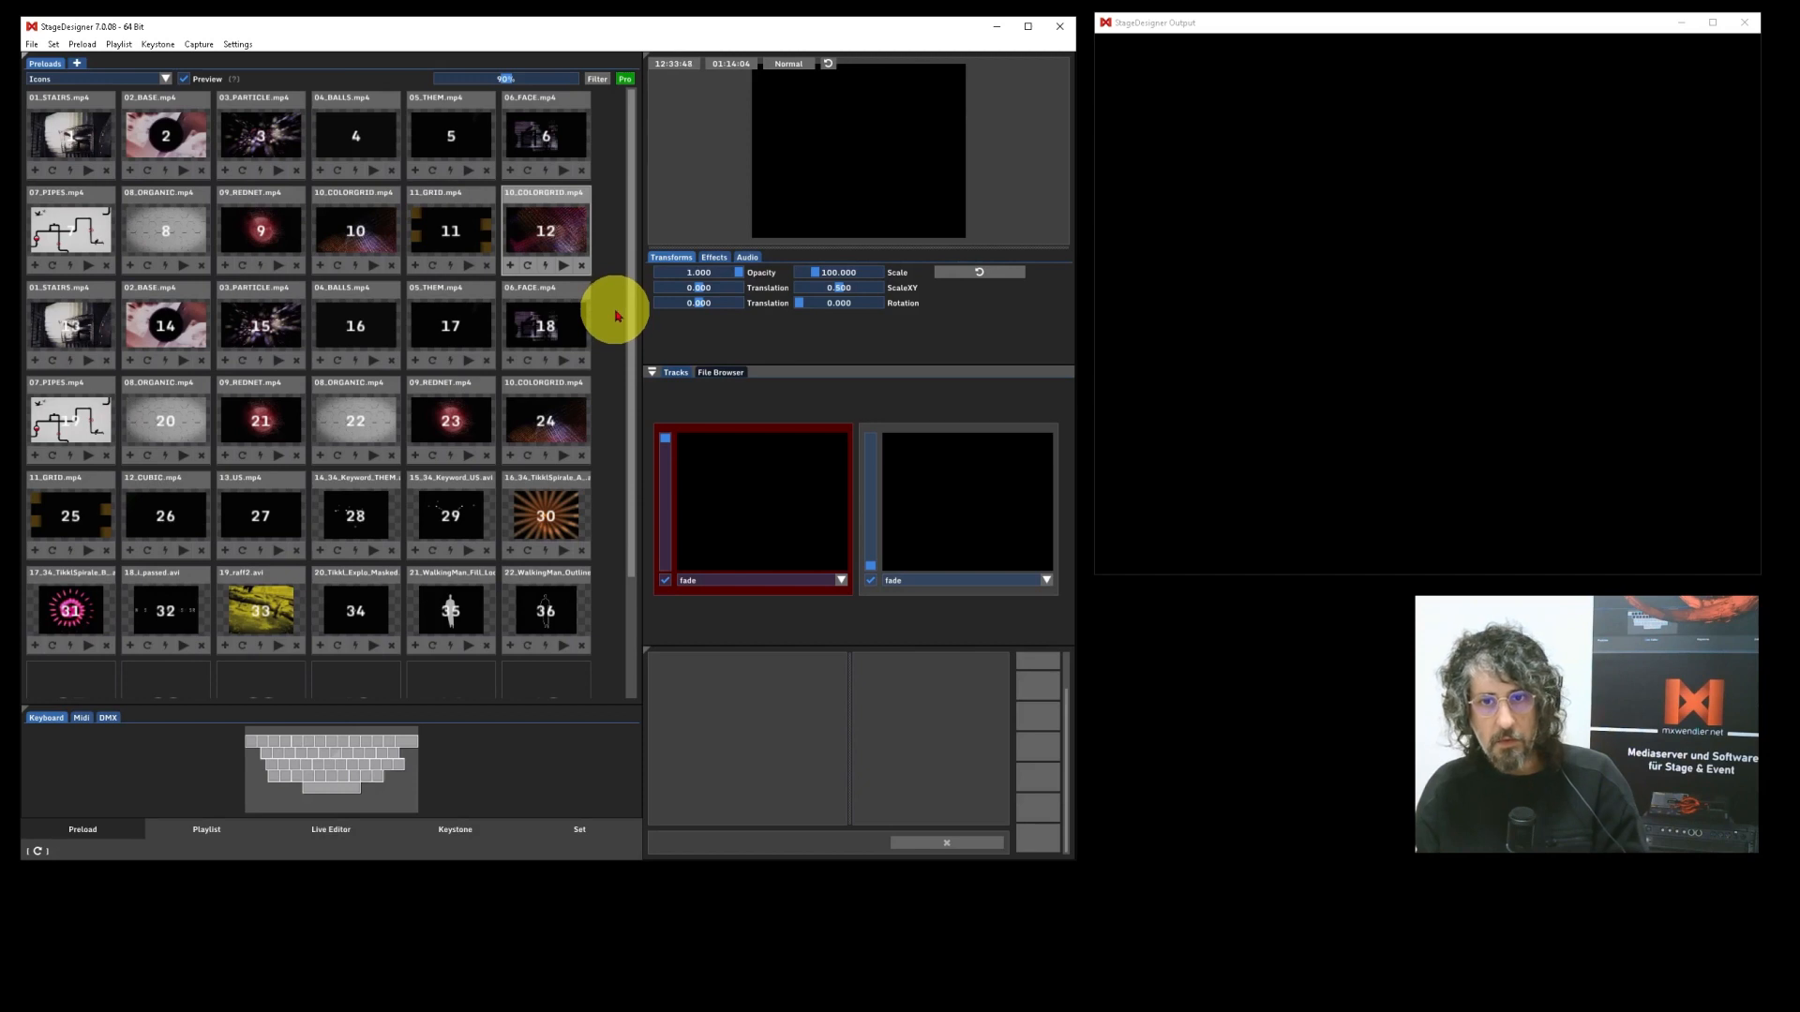
pyautogui.scroll(-2, 616, 316)
pyautogui.scroll(2, 616, 316)
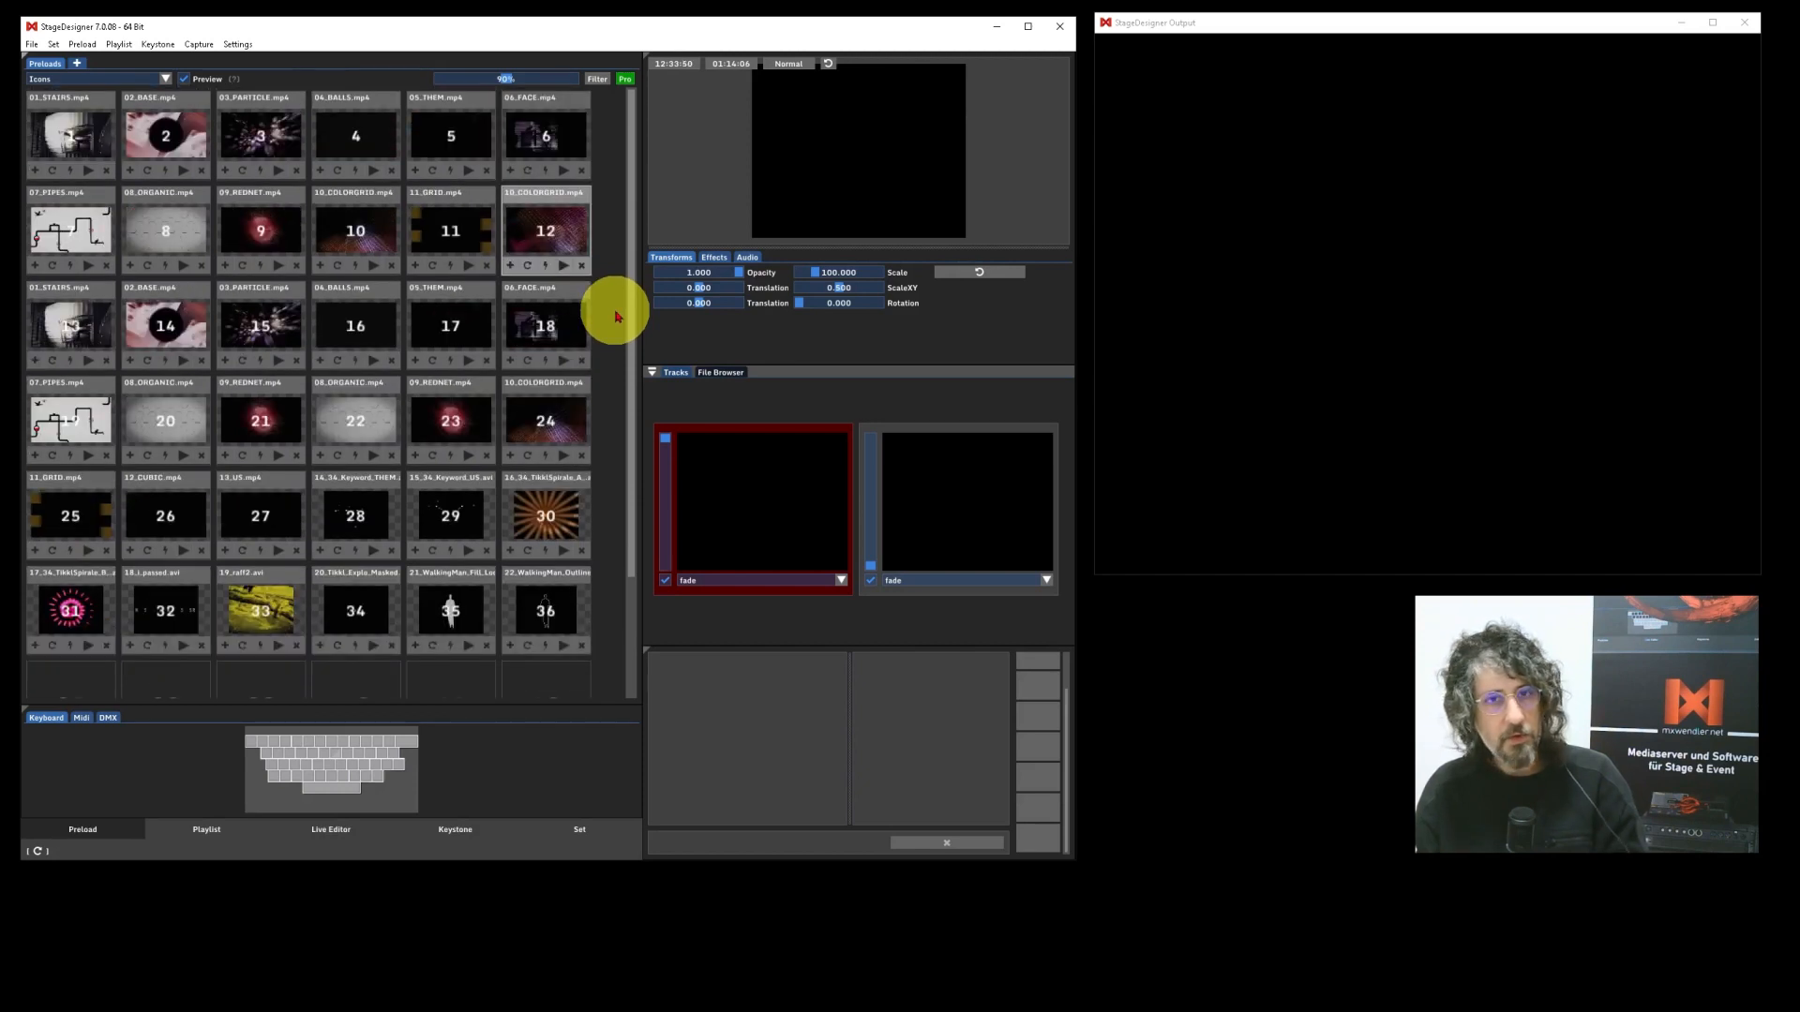